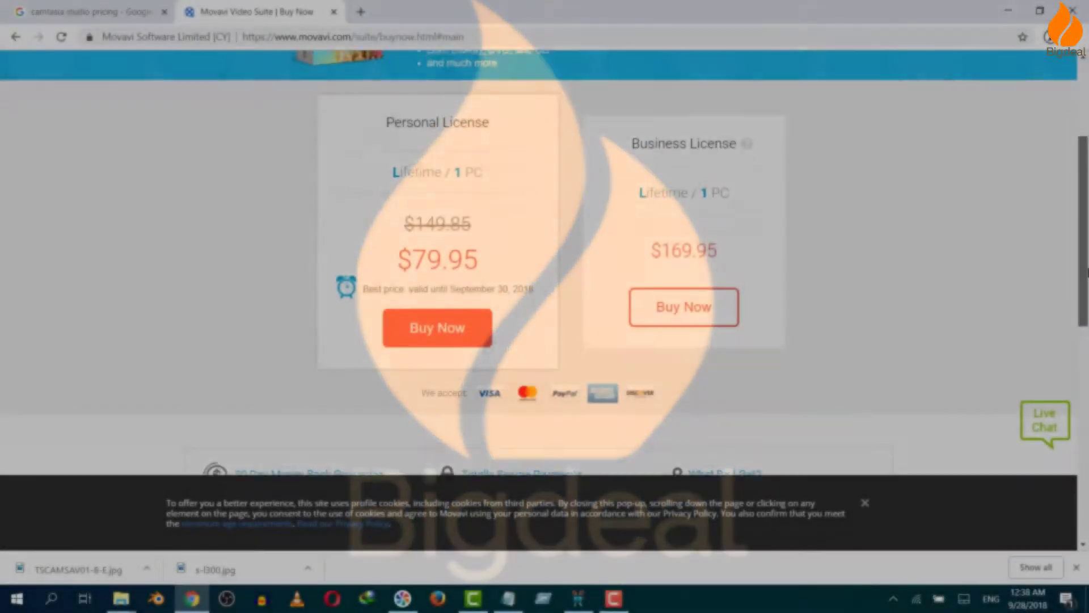
scroll(484, 449, up, 2)
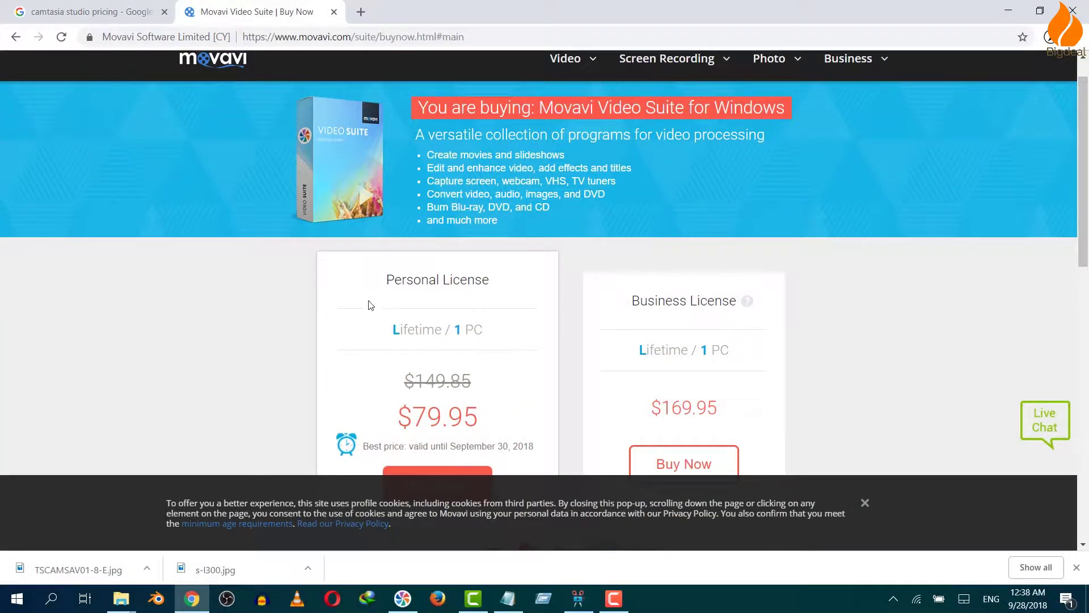
Dismiss the cookie-consent notice on the Movavi buy page.
click(864, 507)
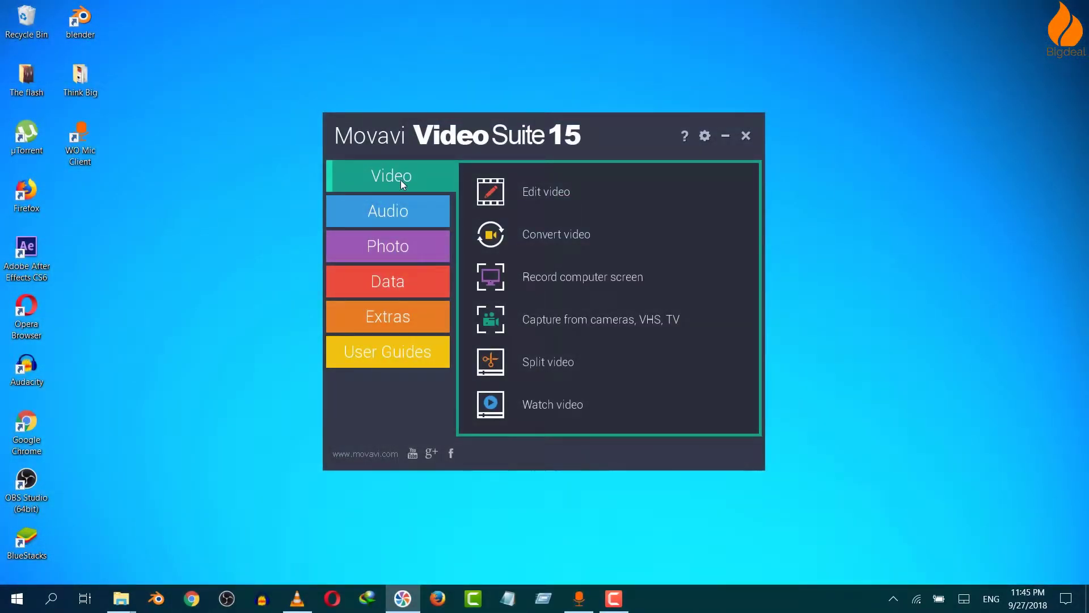
Browse the launcher's Photo and Audio tool lists, then return to the Camtasia pricing results in Chrome.
click(398, 254)
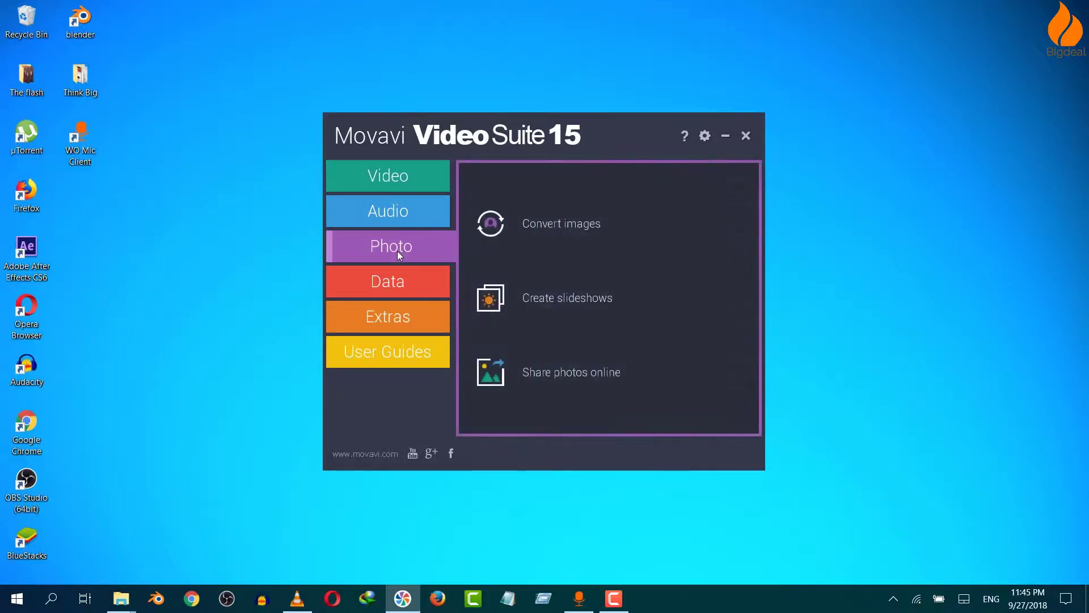
click(397, 214)
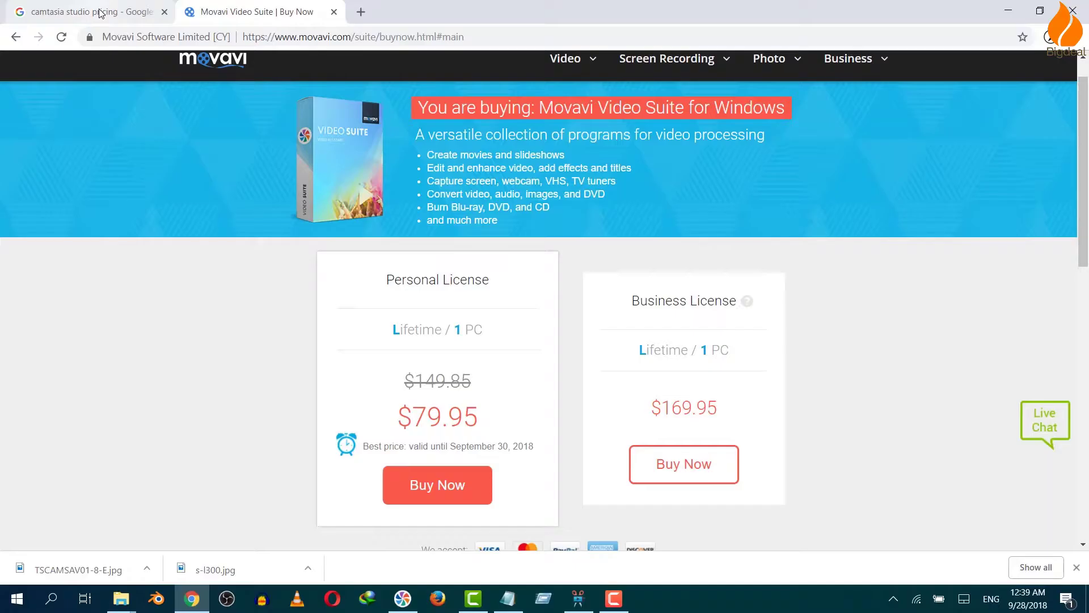
click(99, 13)
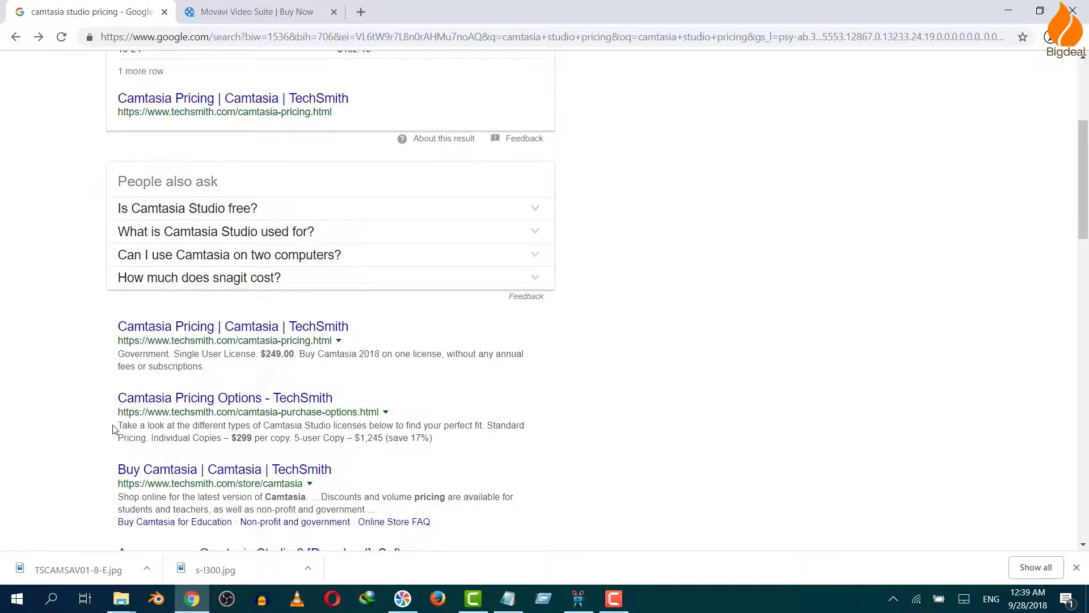
Highlight the Camtasia per-copy pricing snippet in the search results.
drag(119, 427, 446, 443)
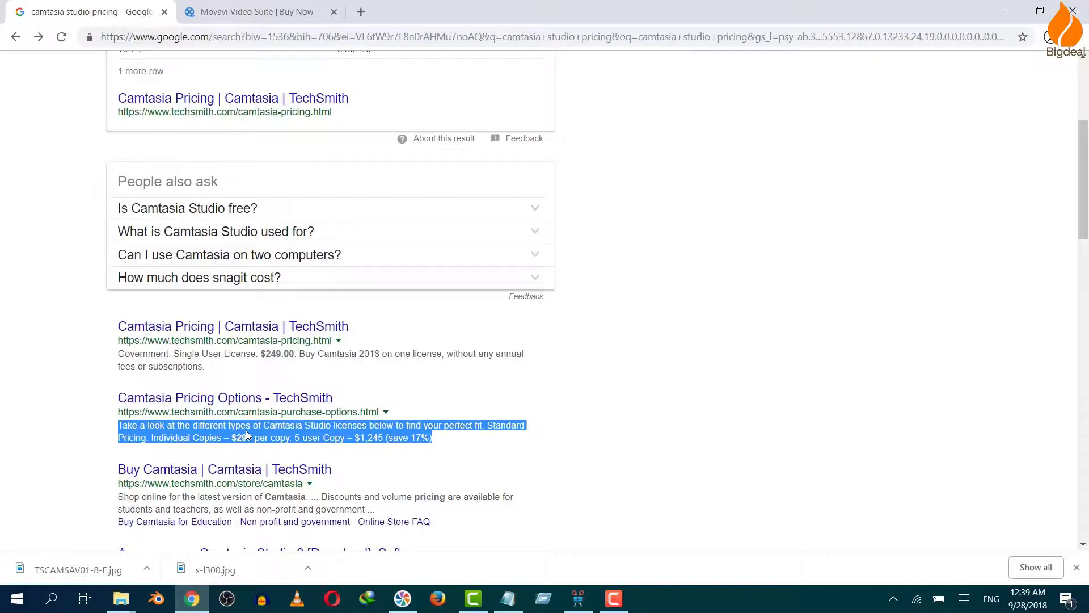
drag(1083, 162, 1086, 88)
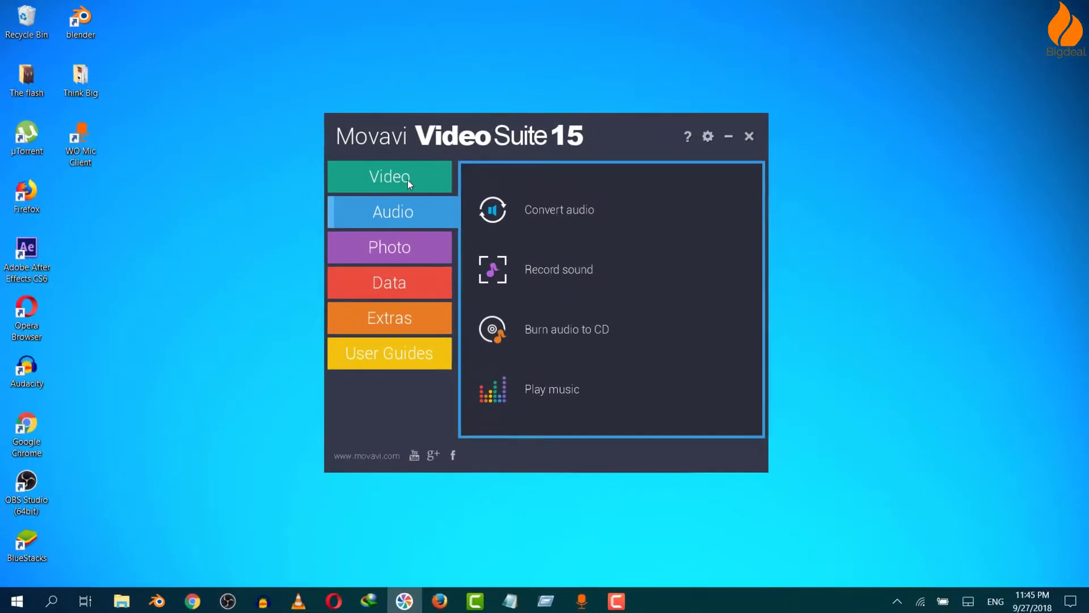
Browse the launcher's Video, Extras, User Guides, Photo and Audio lists, ending on the video tools.
click(408, 179)
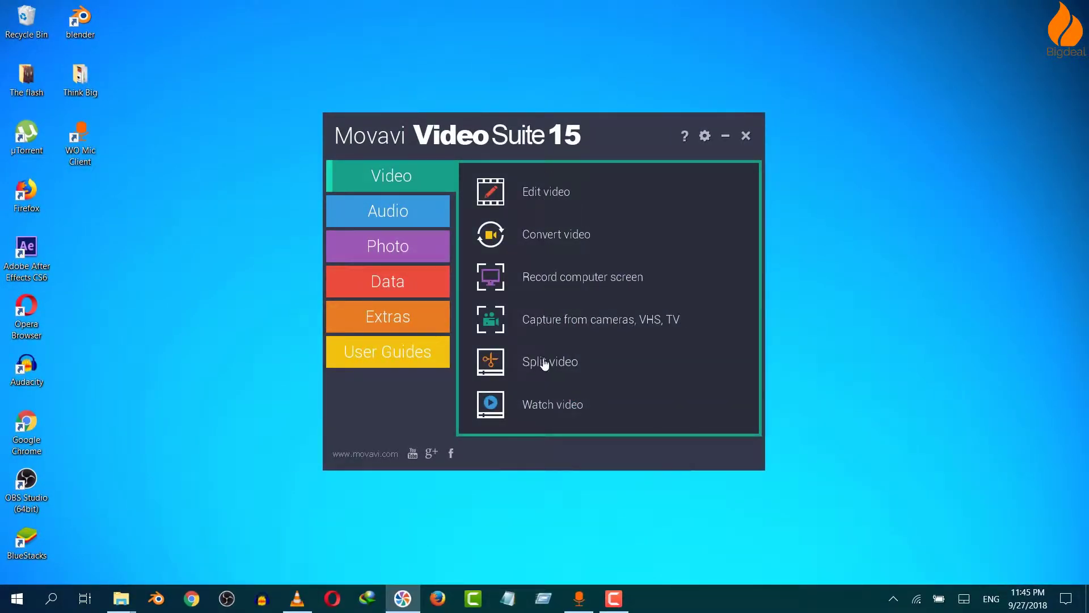
click(388, 327)
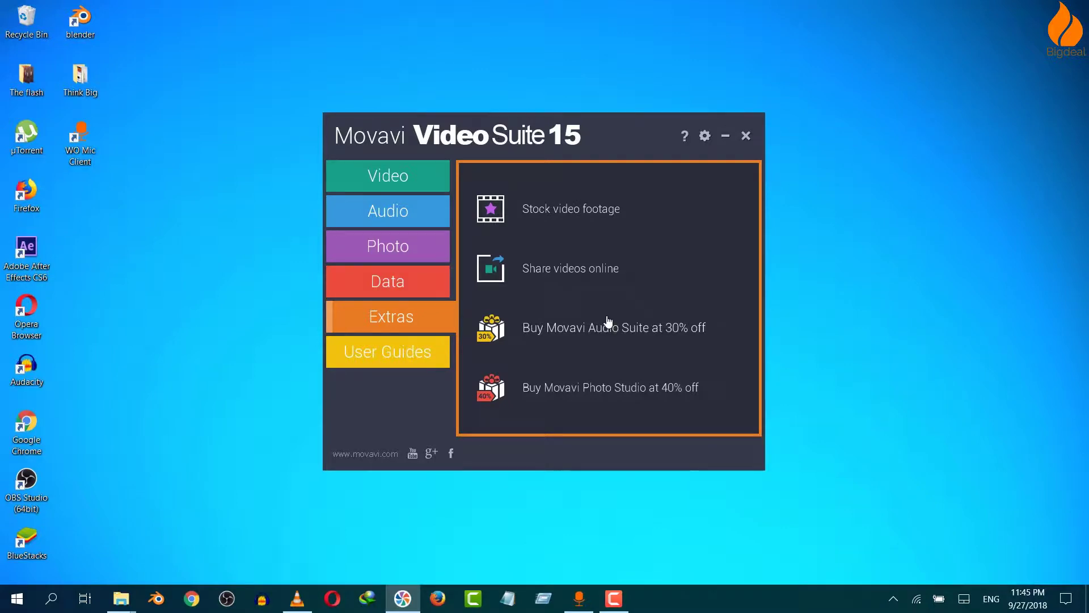
click(417, 351)
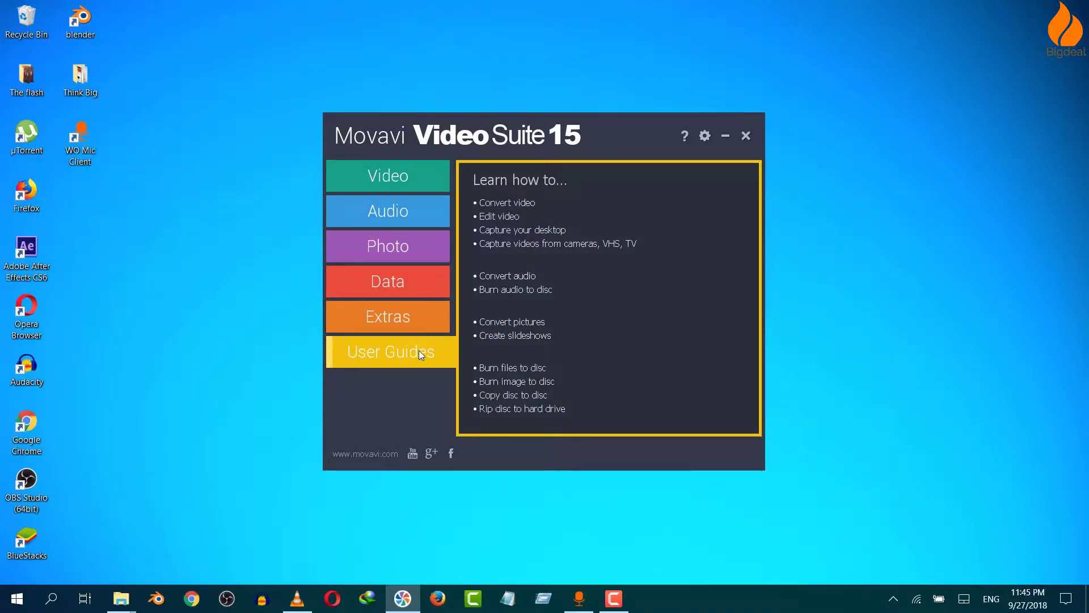
click(409, 245)
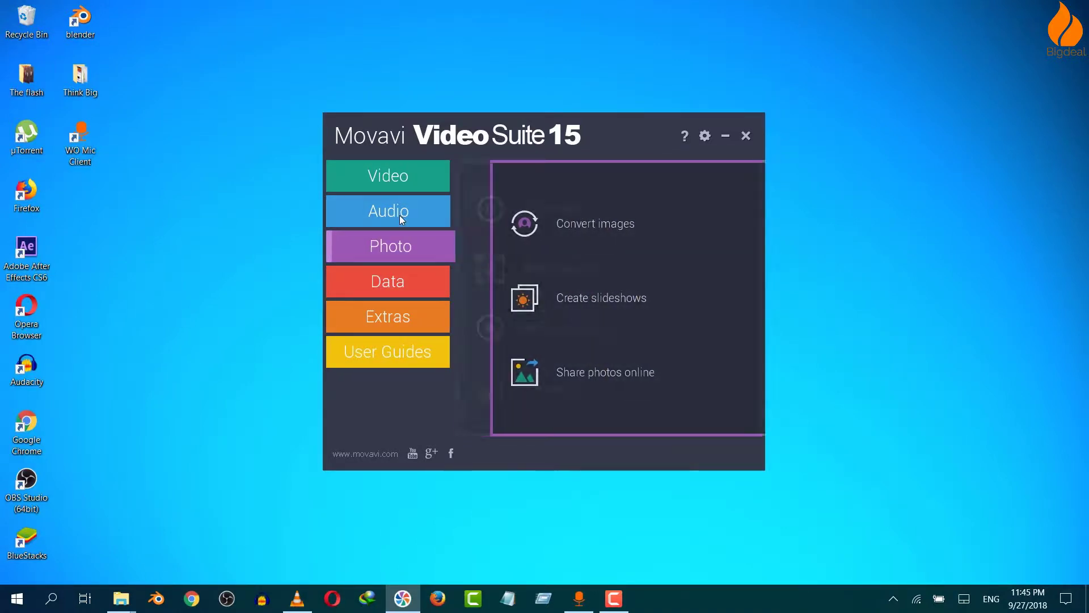
click(402, 221)
click(402, 177)
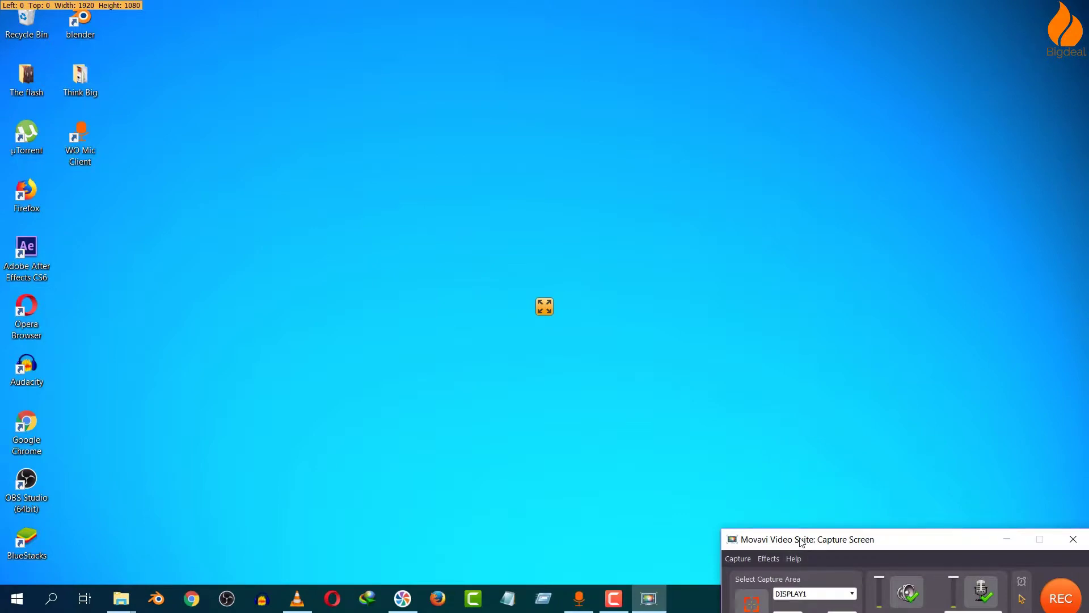
Centre the Capture Screen window, browse its Effects and Help menus, and close the recorder.
mouse_move(801, 543)
mouse_down()
mouse_move(652, 336)
mouse_move(667, 358)
mouse_up()
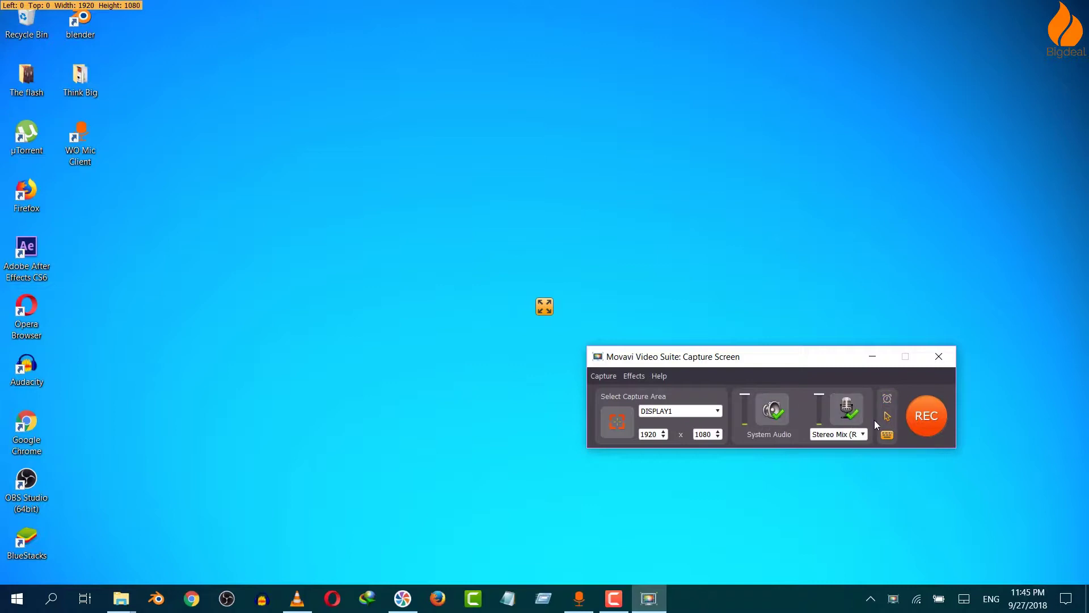
click(634, 376)
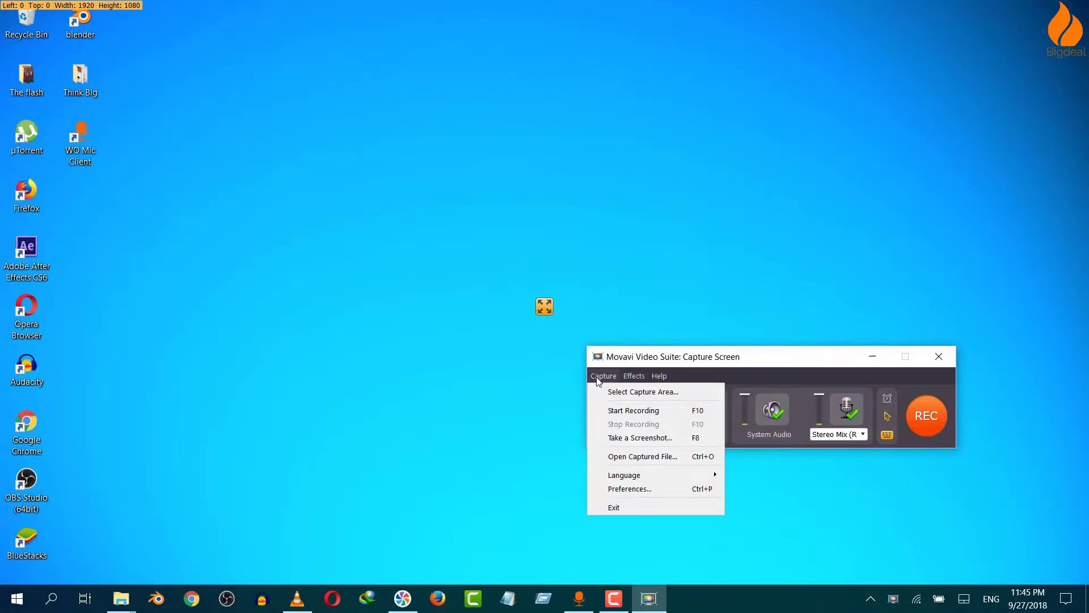
click(842, 368)
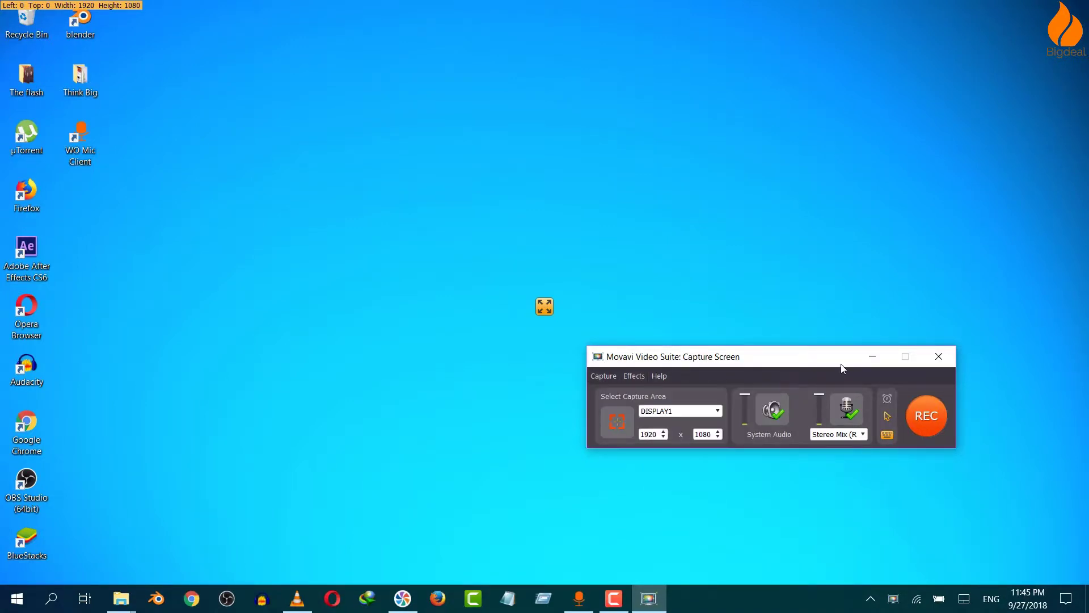
click(943, 357)
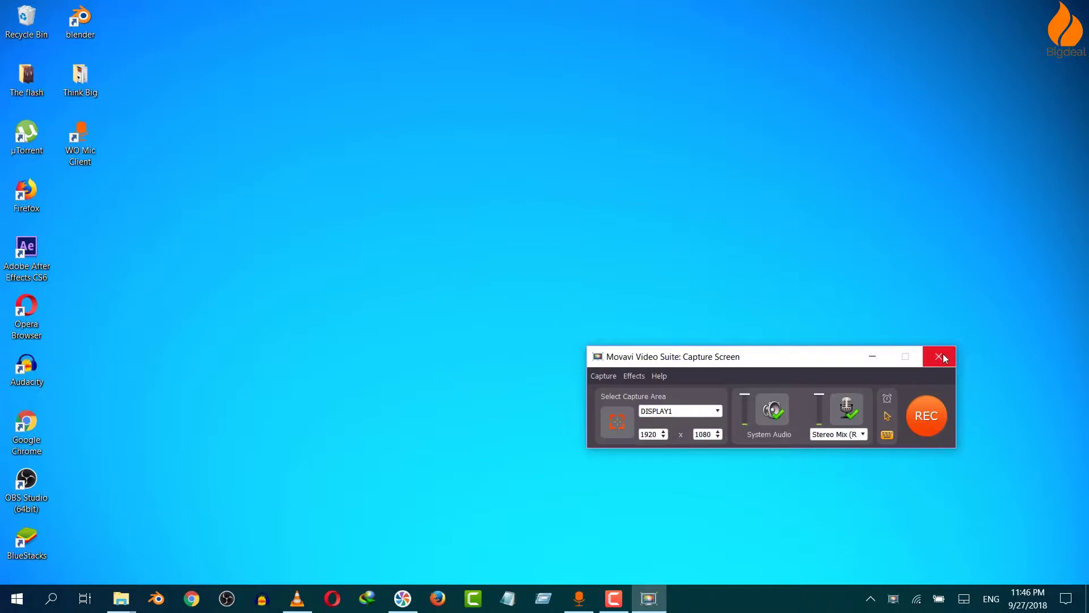
click(943, 357)
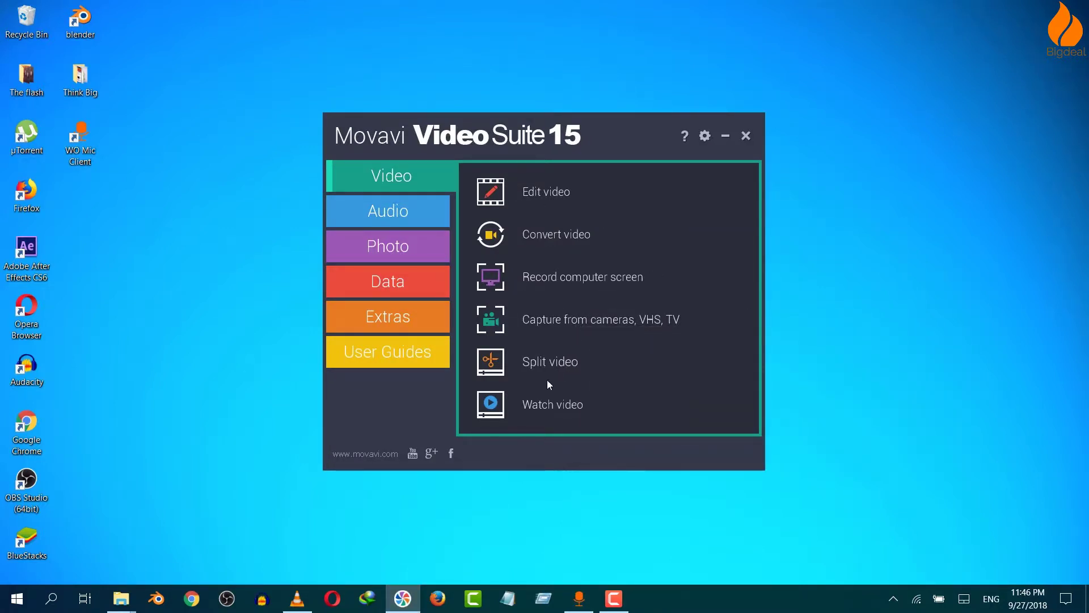
Start a new editor project and import 0_MAIN_COMP_2.mp4 via Add Media Files.
click(547, 198)
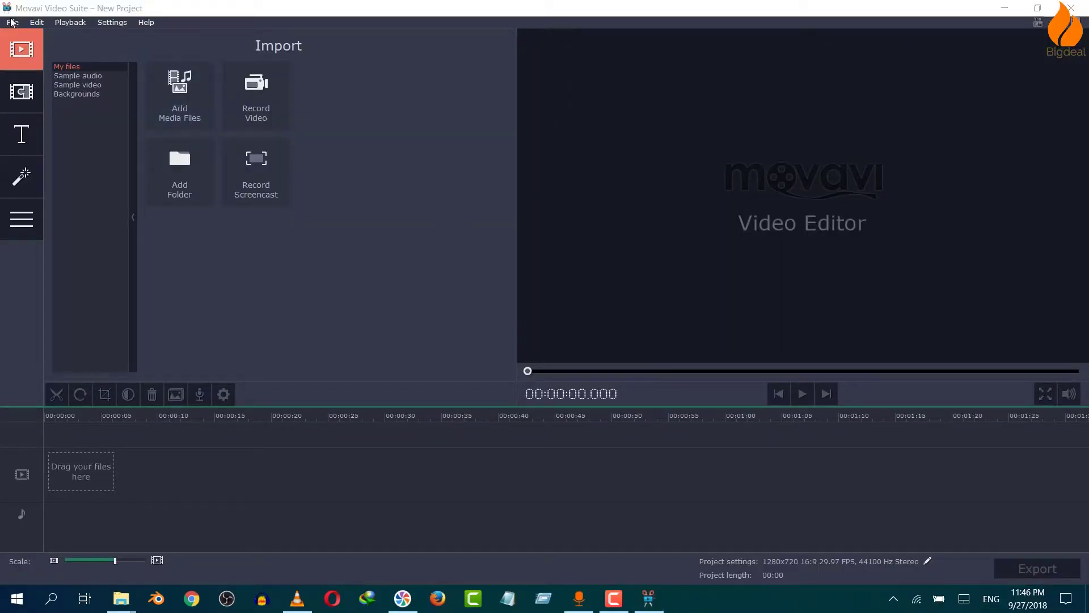
click(759, 188)
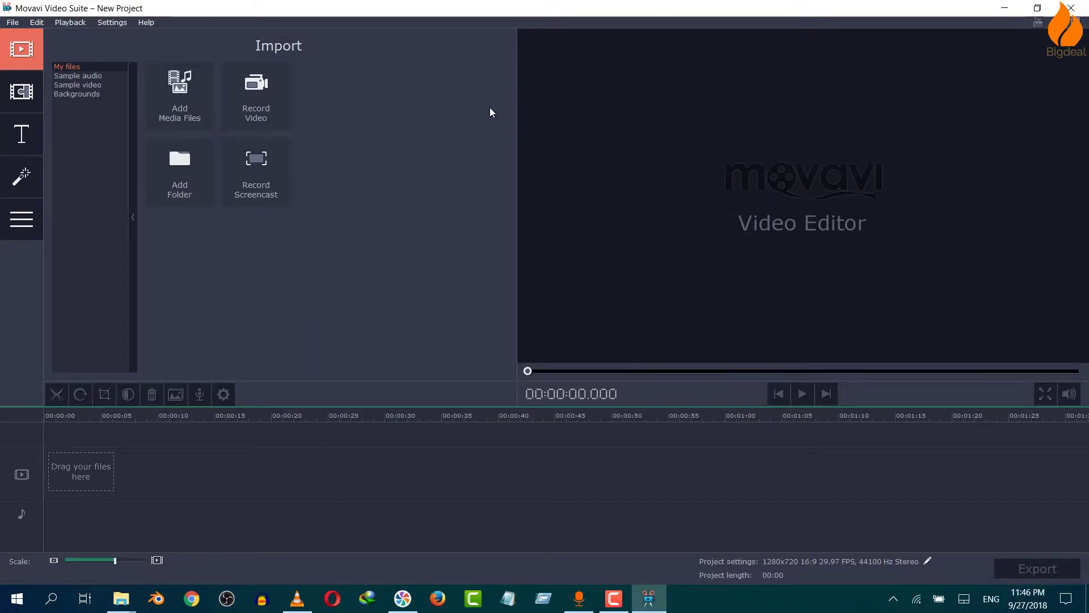
click(14, 23)
click(40, 35)
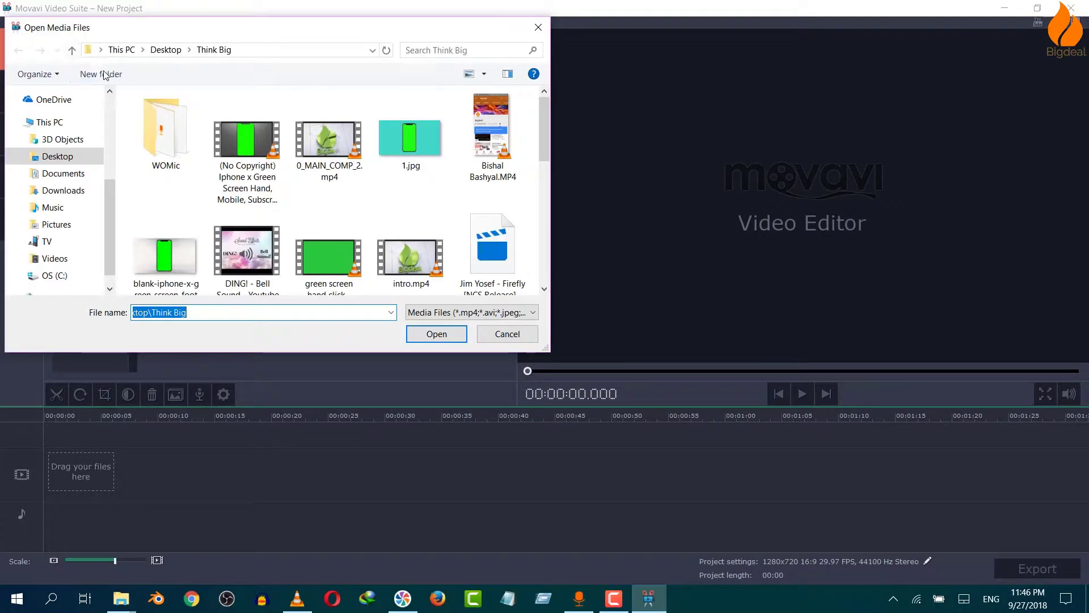
click(342, 136)
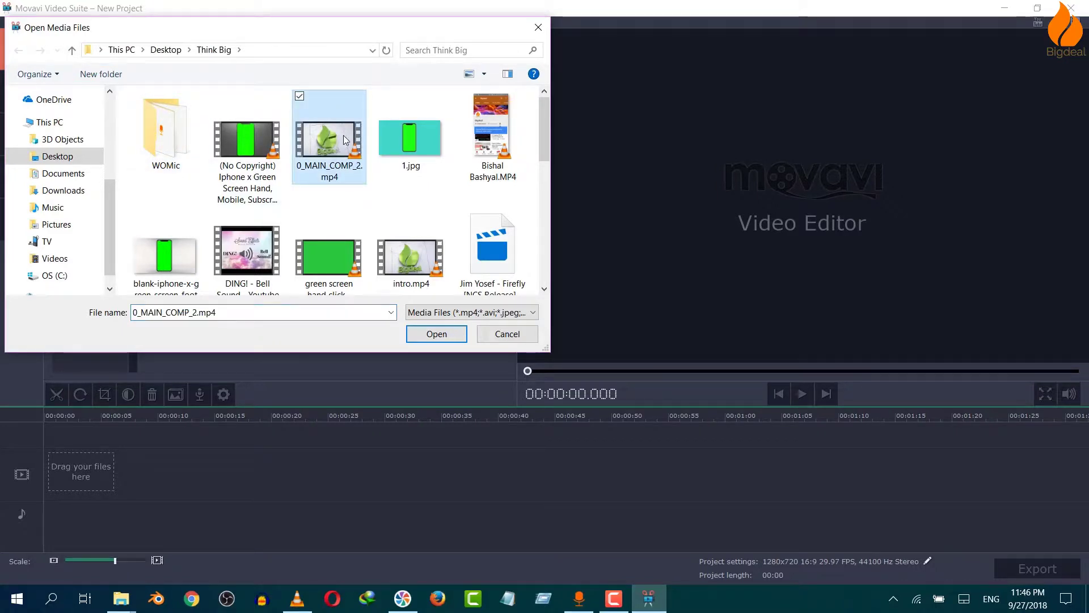
click(444, 334)
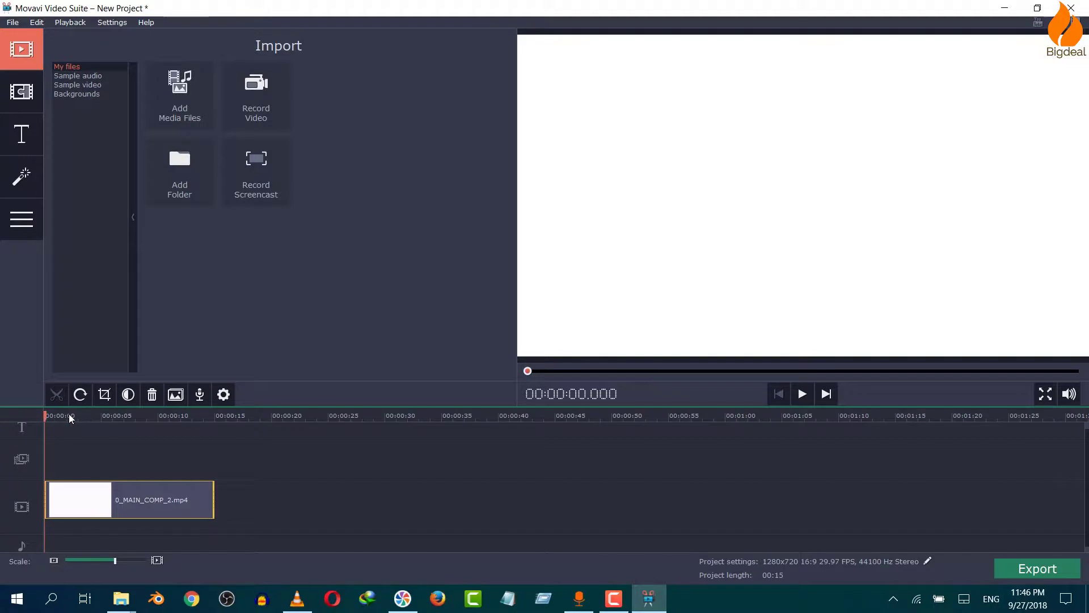
Split the clip near the 5-second mark and delete its white opening portion.
mouse_move(47, 415)
mouse_down()
mouse_move(162, 415)
mouse_move(92, 419)
mouse_move(139, 430)
mouse_move(110, 436)
mouse_up()
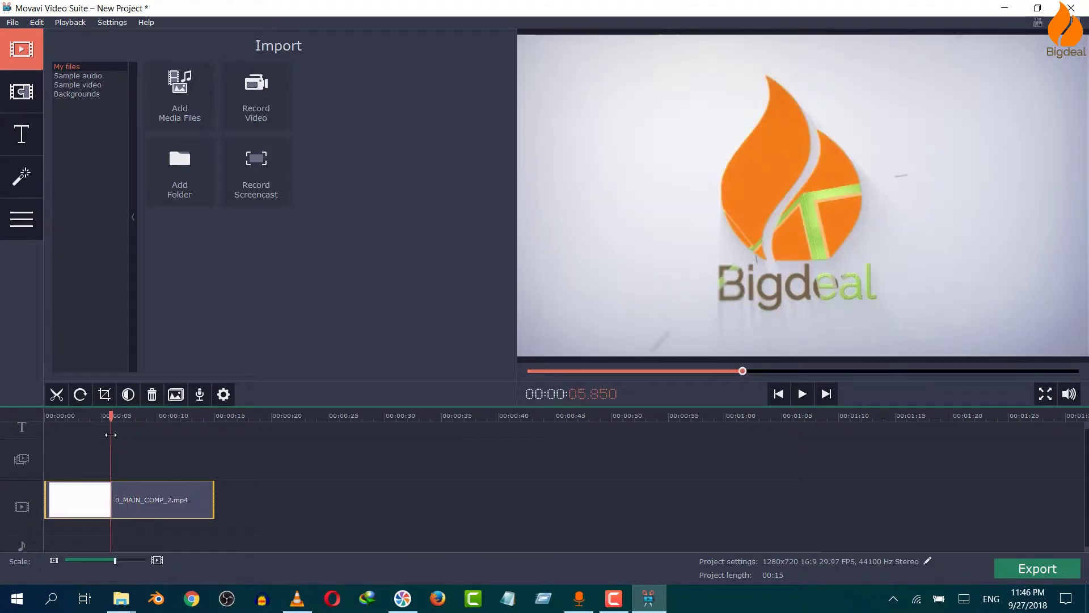
click(62, 398)
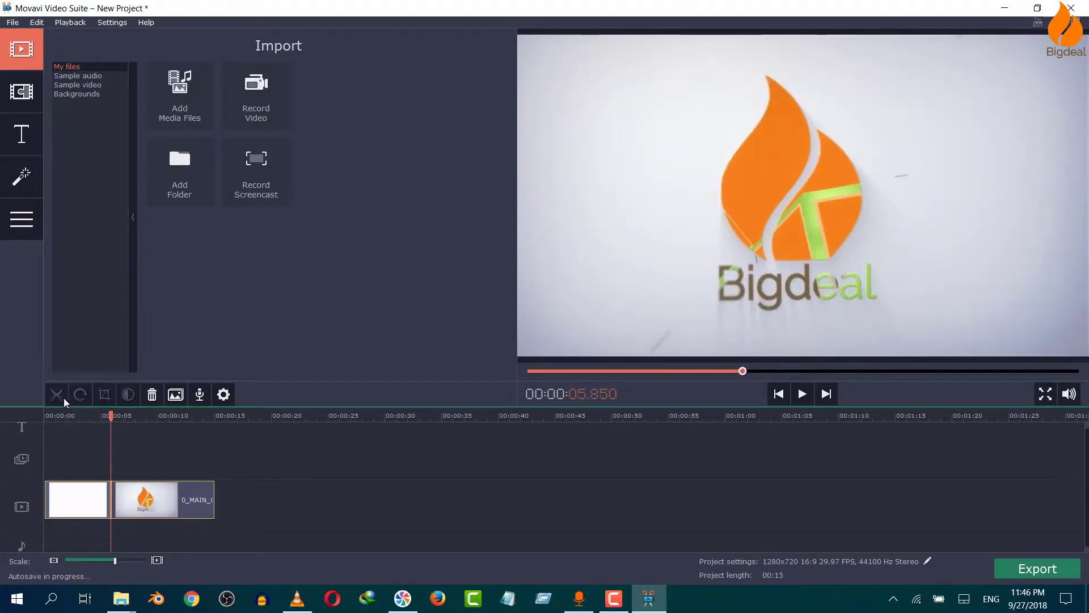
click(90, 505)
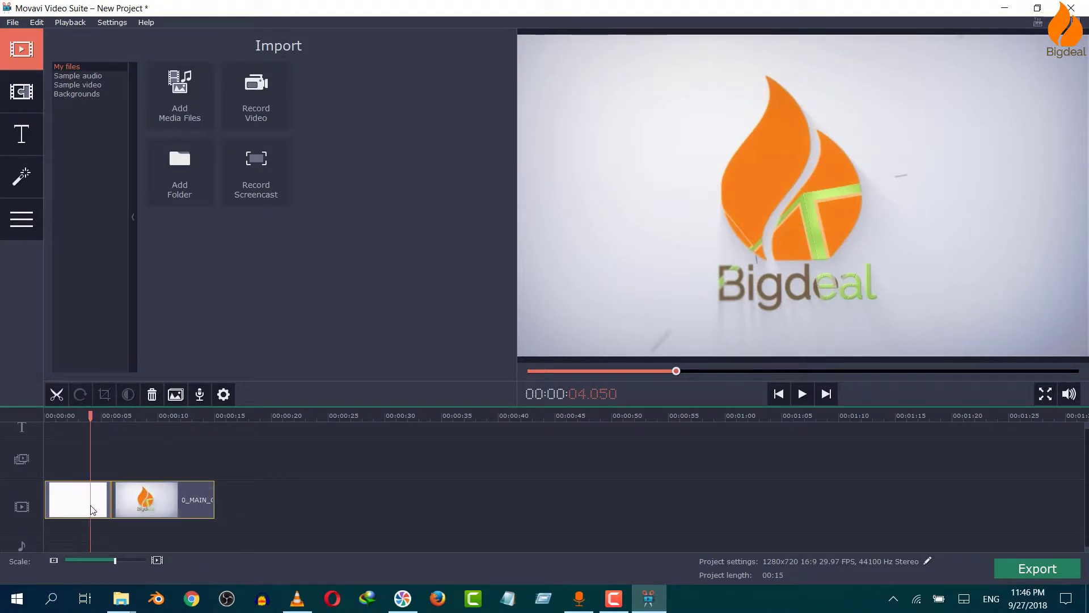
click(151, 397)
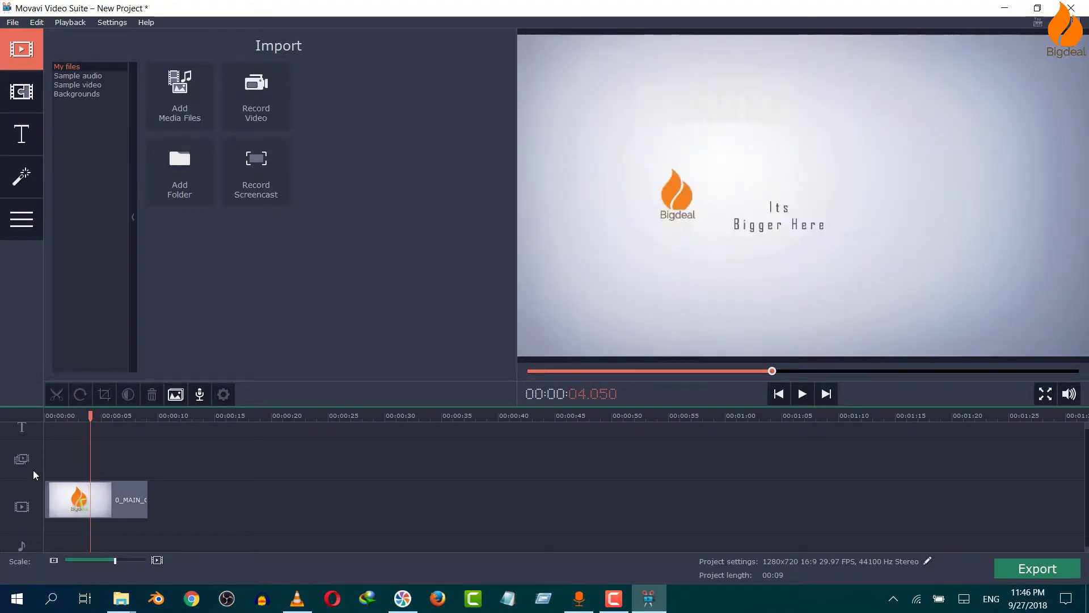
Browse the Titles, Transitions, Import and Filters panels, then show the Tools panel for the selected logo clip.
click(26, 133)
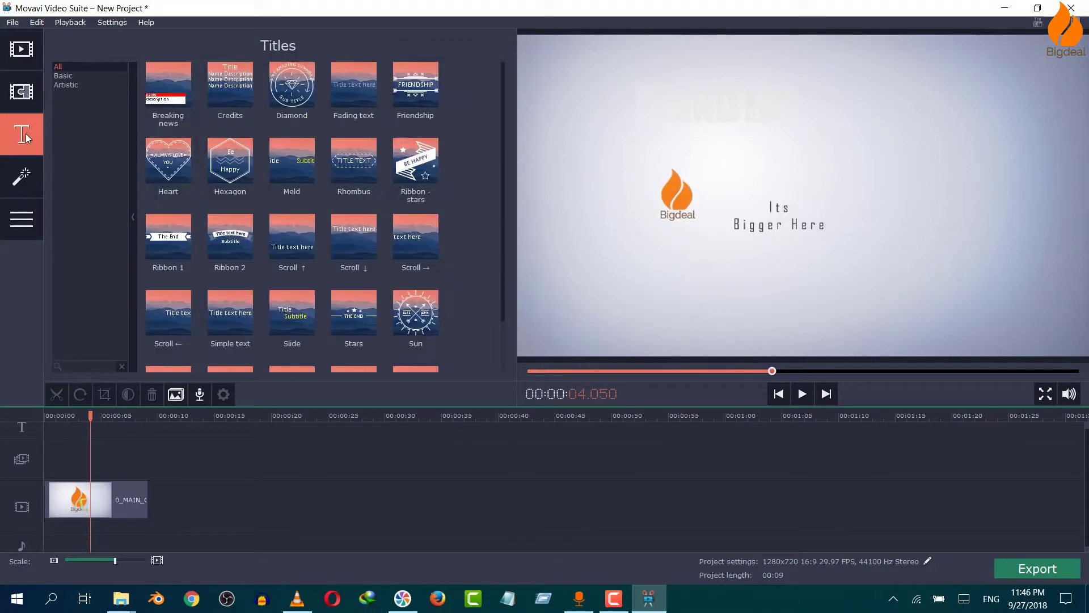
click(34, 102)
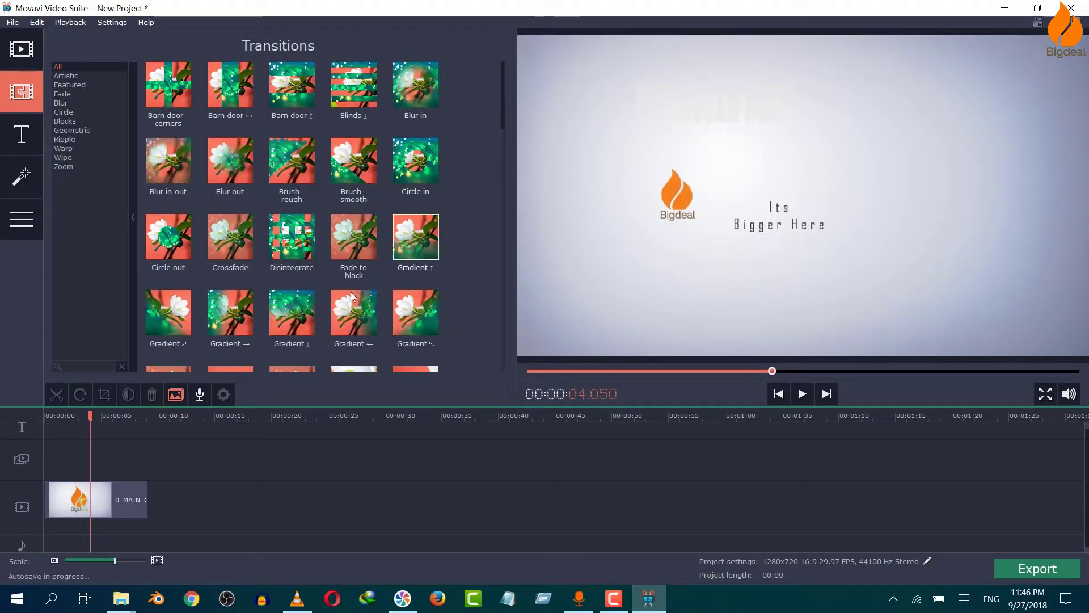
click(30, 56)
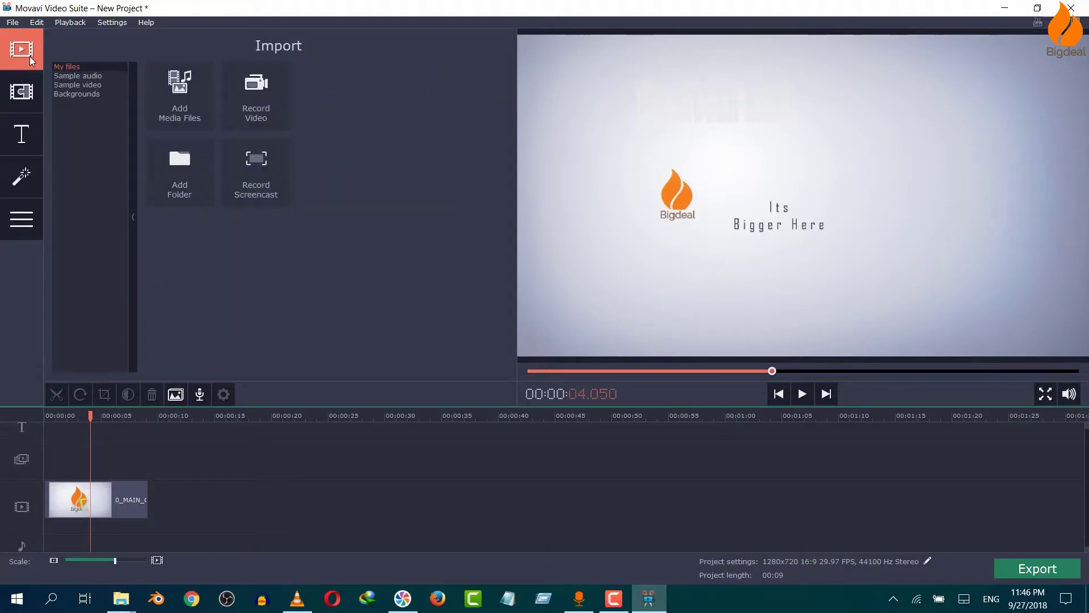
click(24, 176)
click(19, 226)
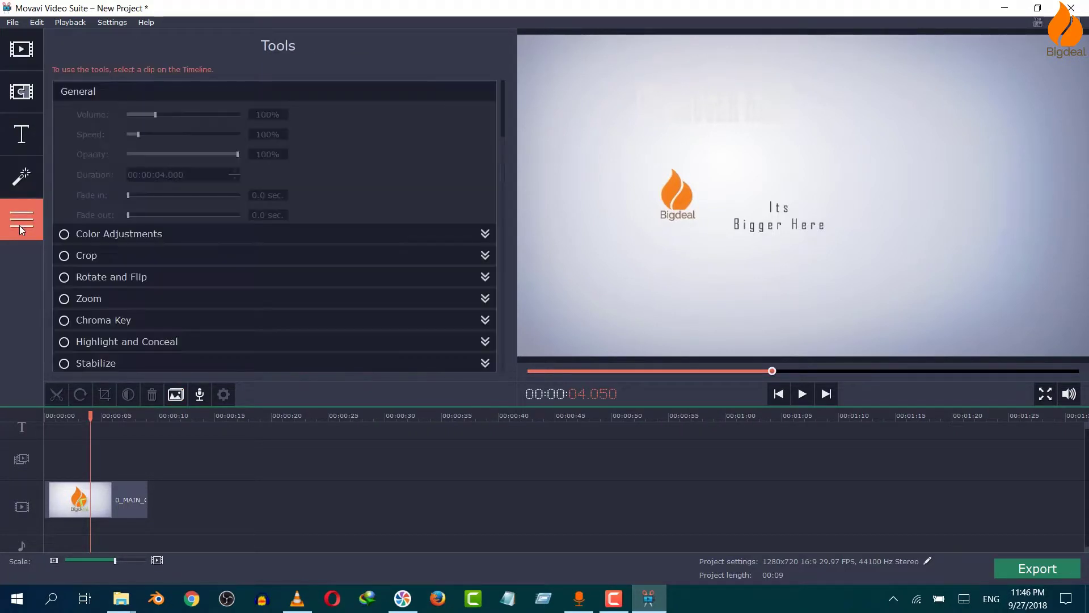
click(80, 511)
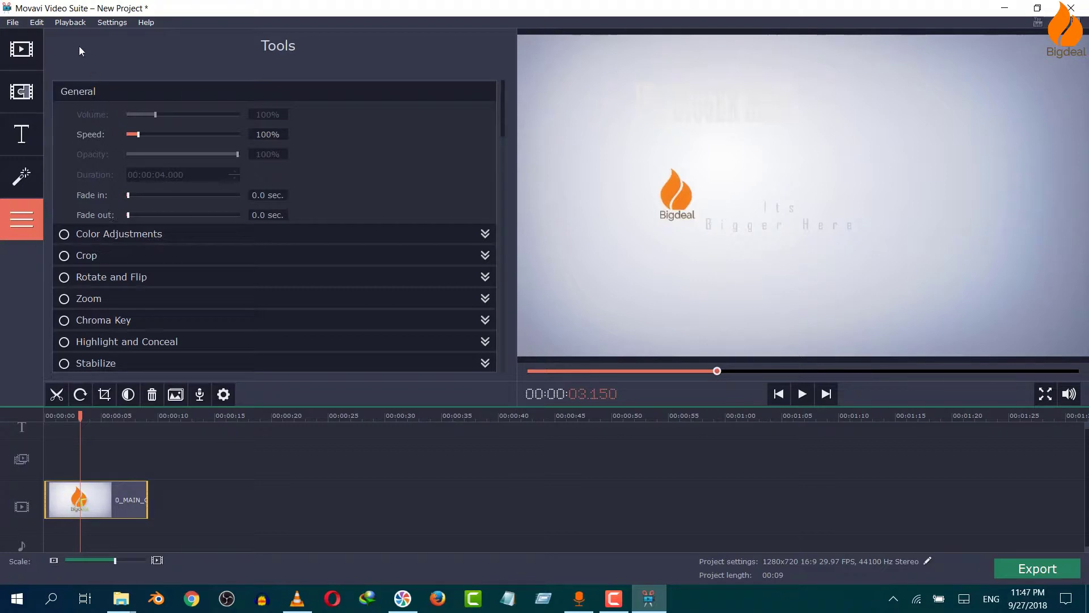
click(109, 22)
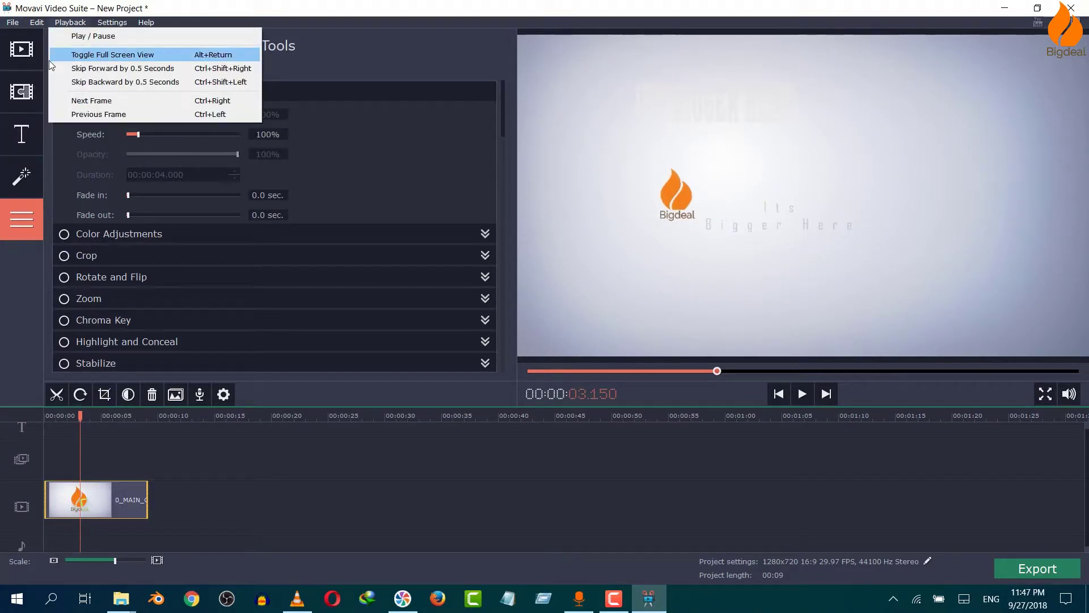
mouse_move(13, 22)
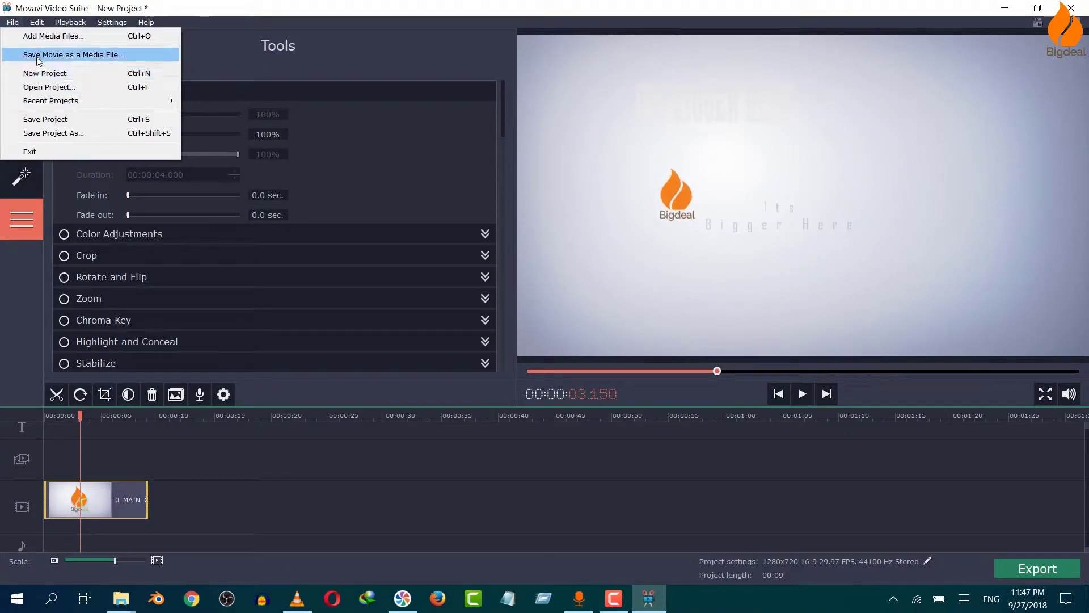
click(38, 56)
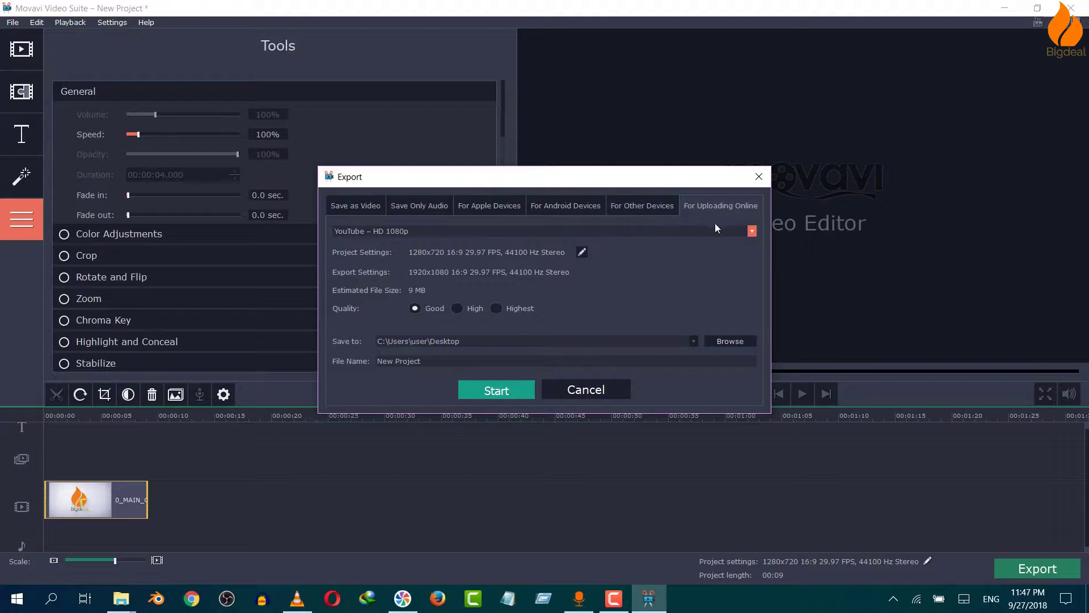
click(752, 231)
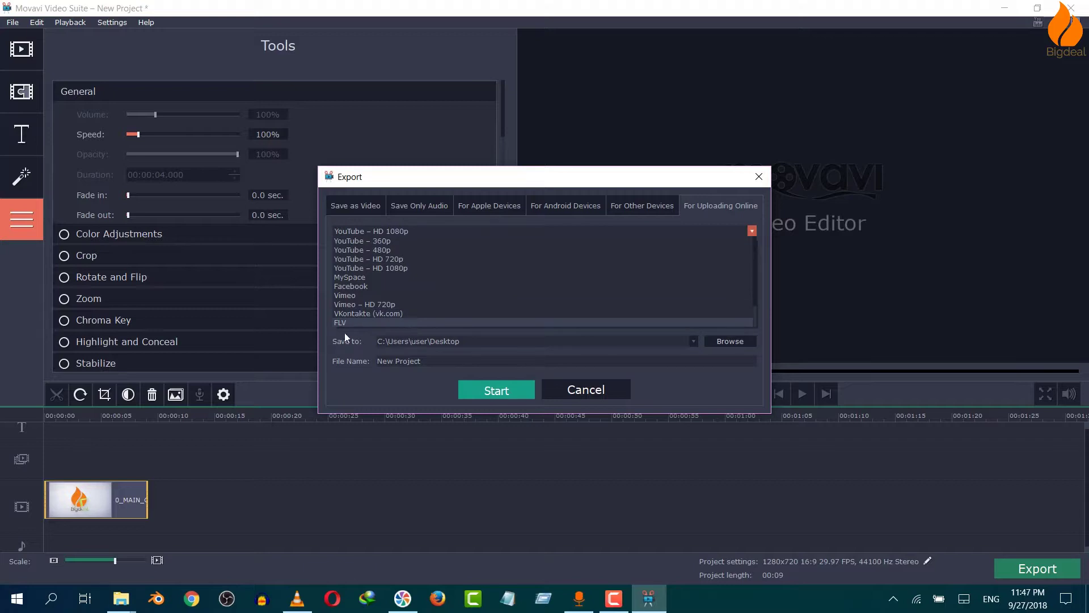
click(320, 280)
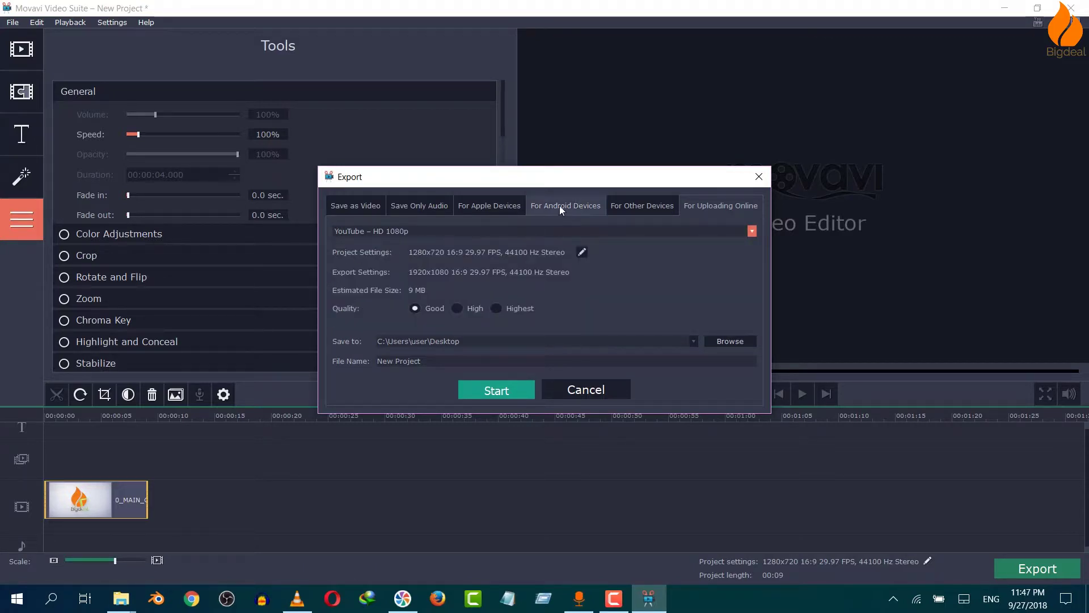
click(641, 207)
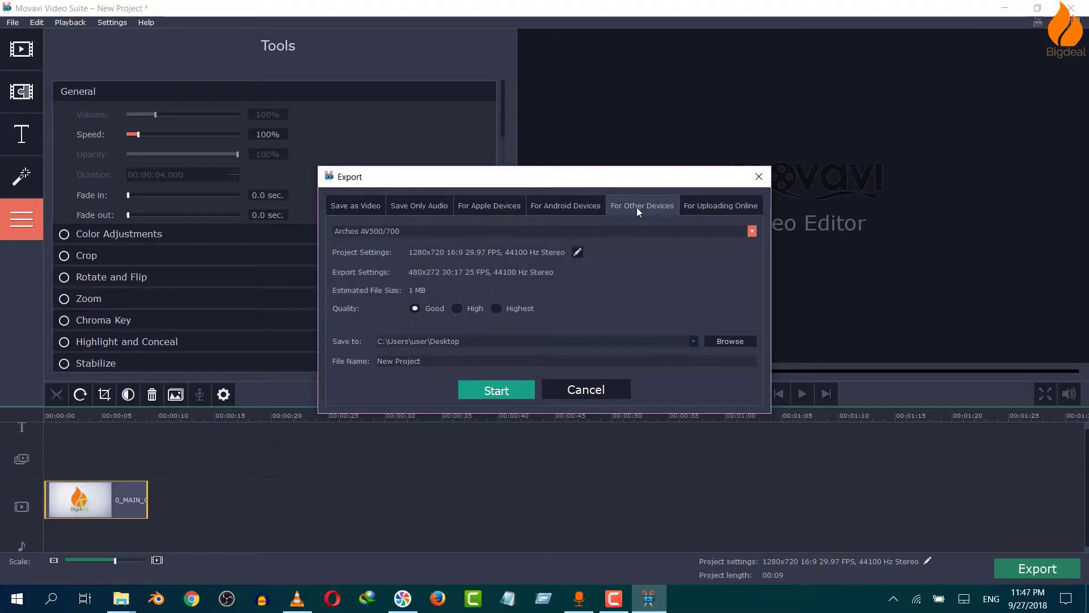
click(355, 213)
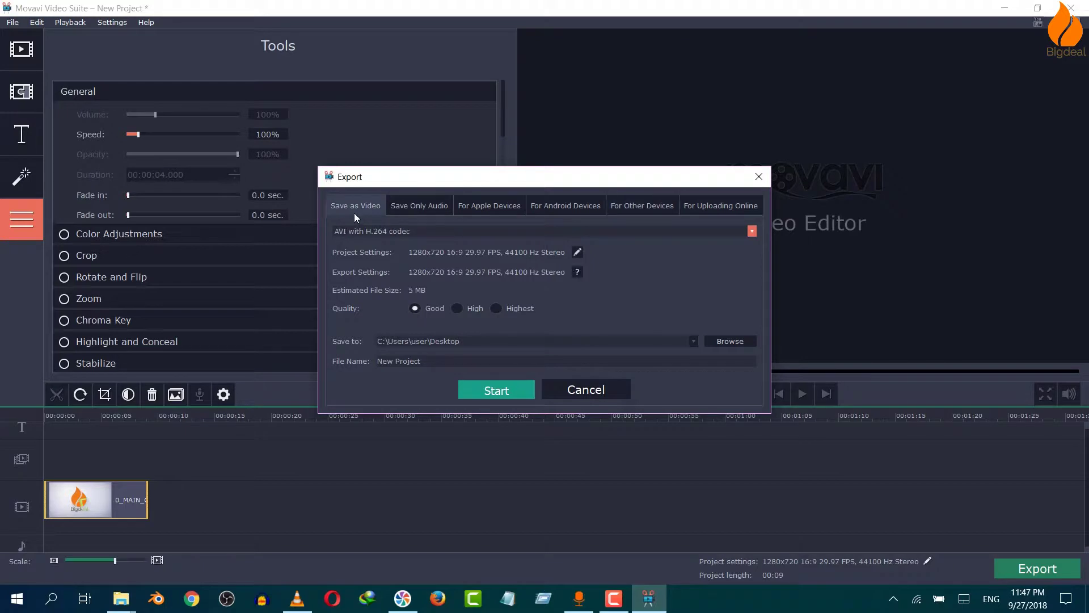
click(508, 307)
click(436, 309)
click(756, 176)
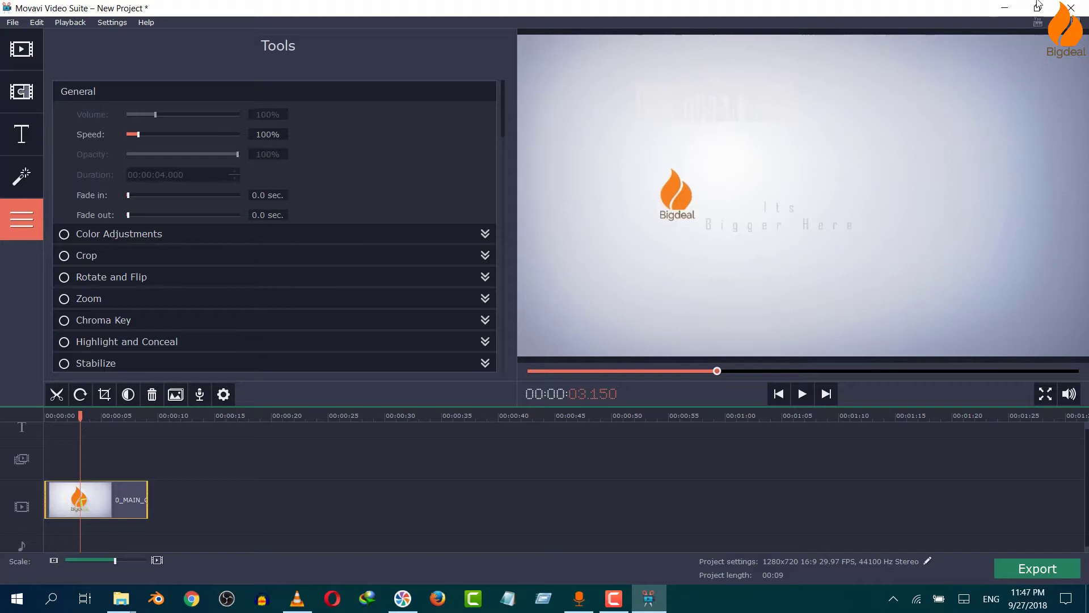
click(1075, 5)
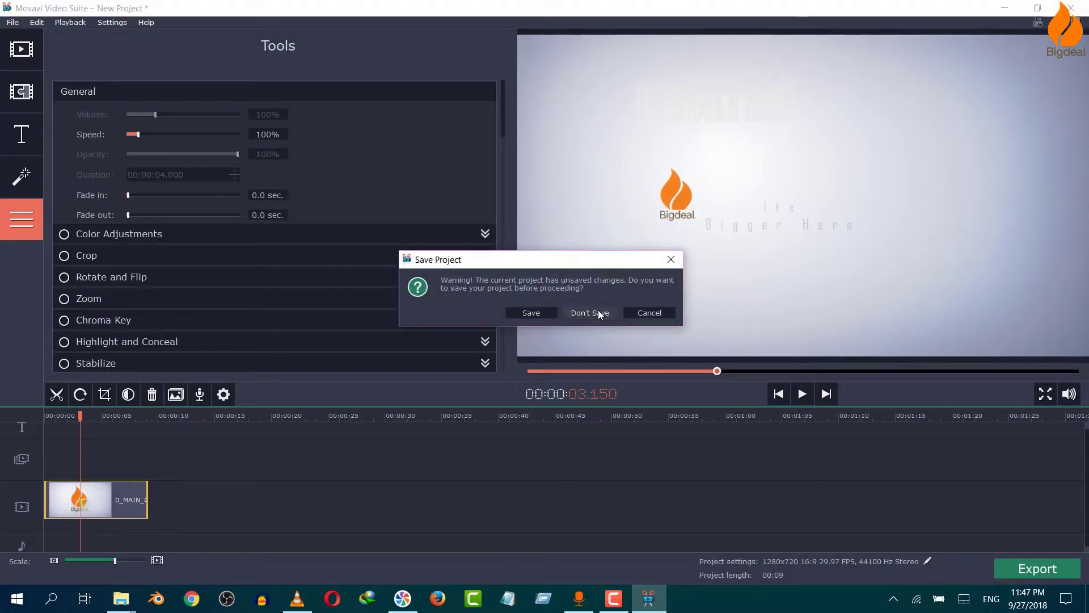
Exit the editor without saving and close the Movavi Video Suite launcher.
click(598, 313)
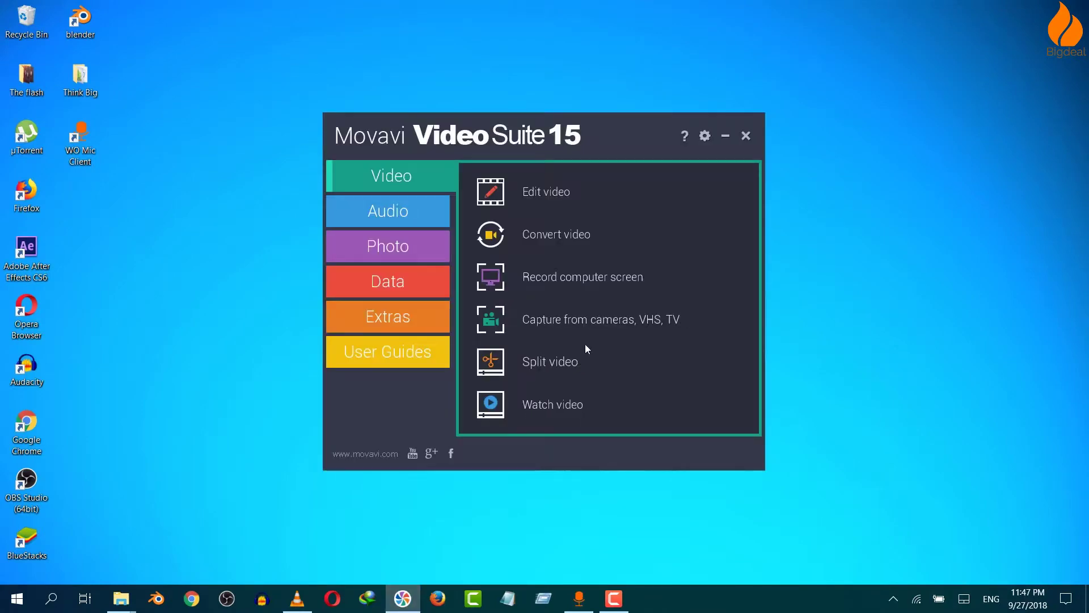
click(747, 136)
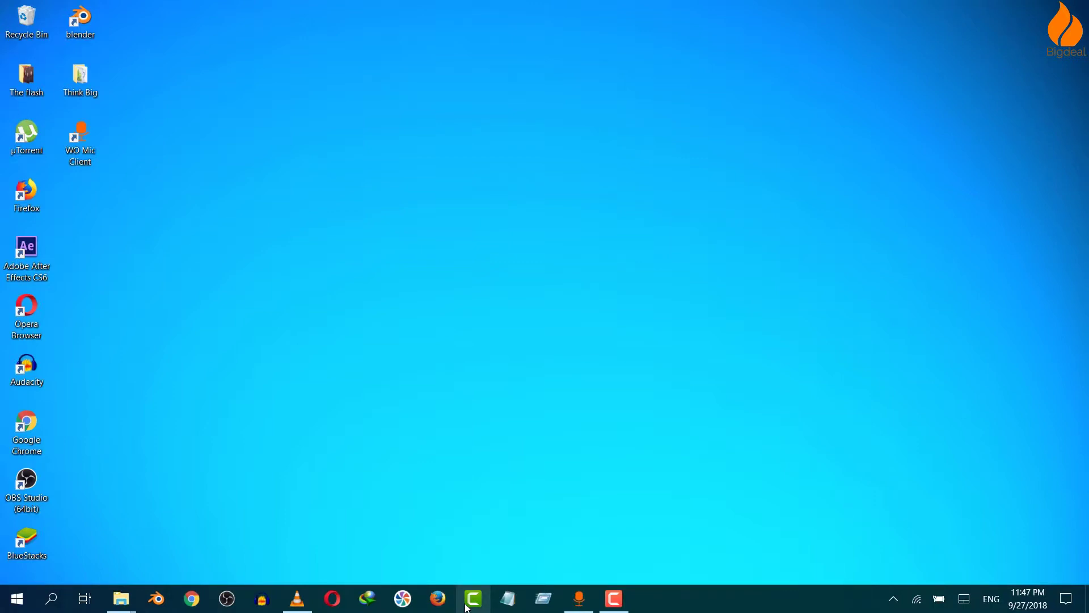
Launch Camtasia and start a new untitled project.
click(467, 607)
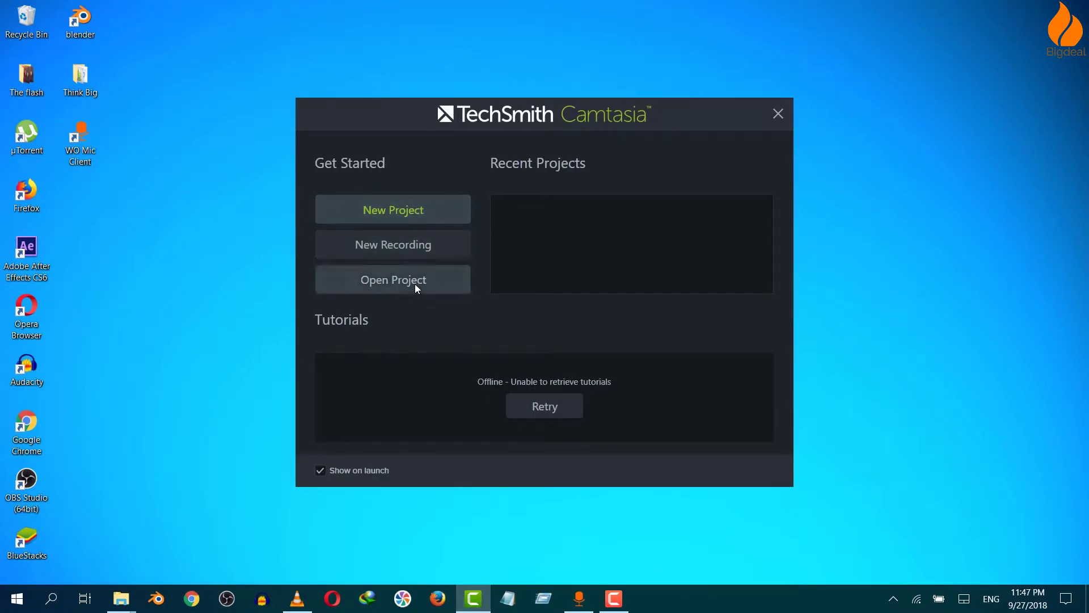
click(411, 210)
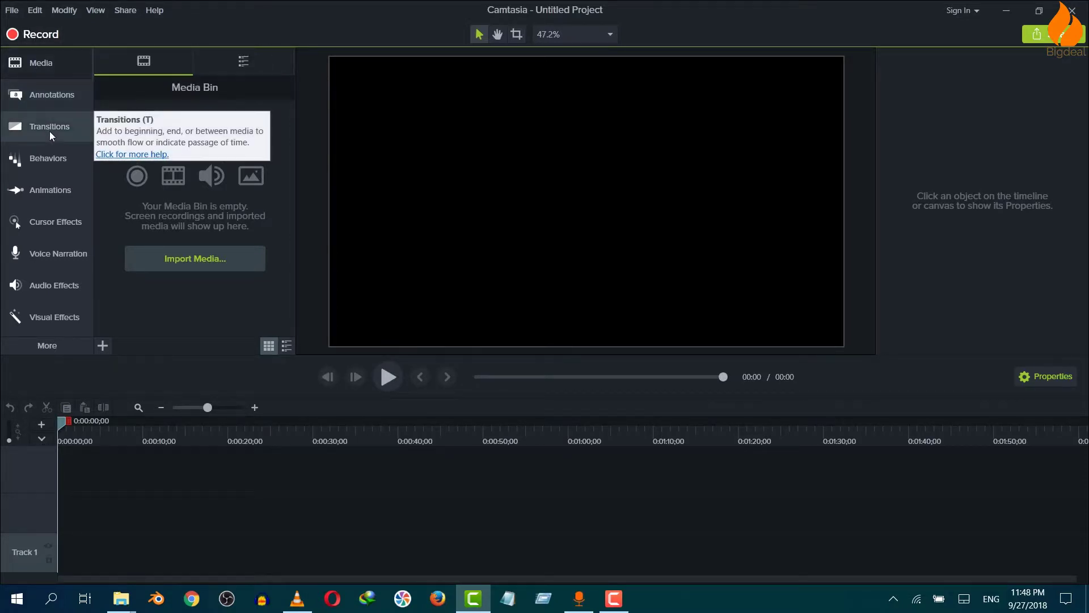
Browse the Behaviors, Animations, Cursor Effects, Voice Narration and Audio Effects panels, then list the File options.
click(49, 166)
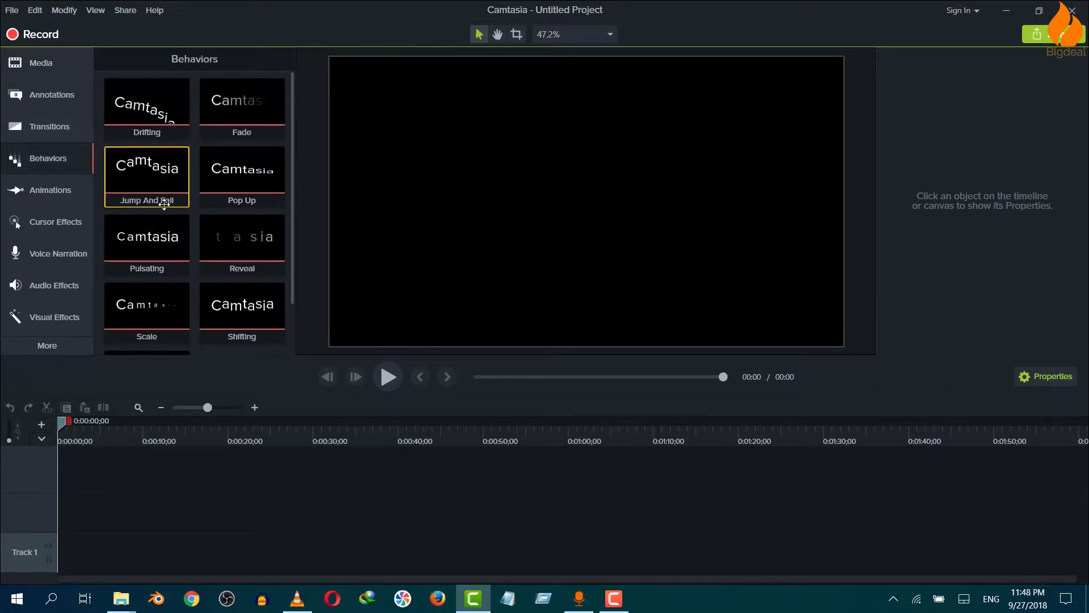
click(52, 163)
click(49, 195)
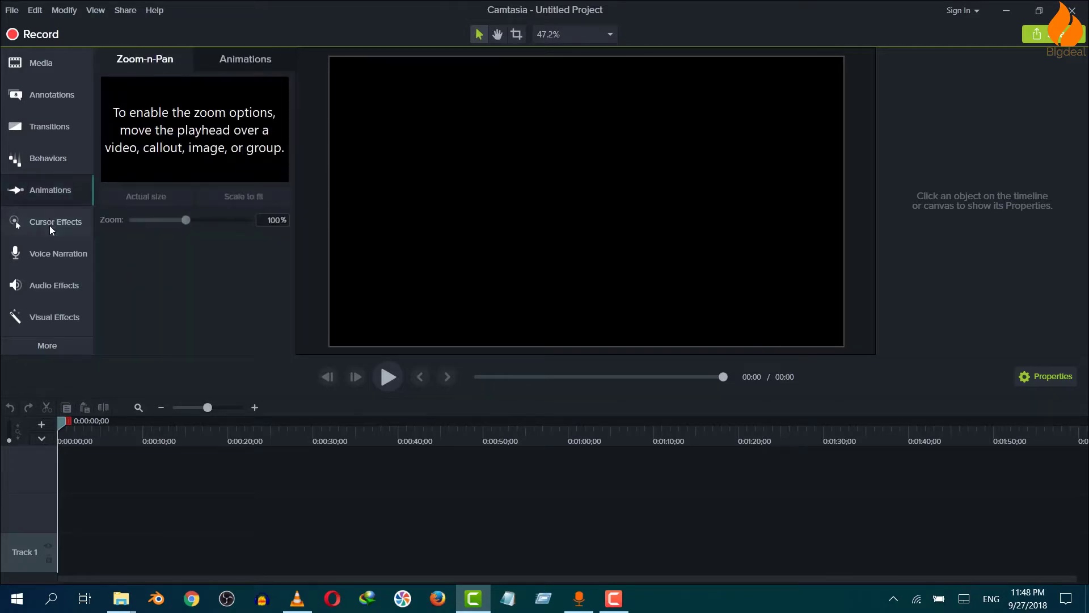
click(50, 226)
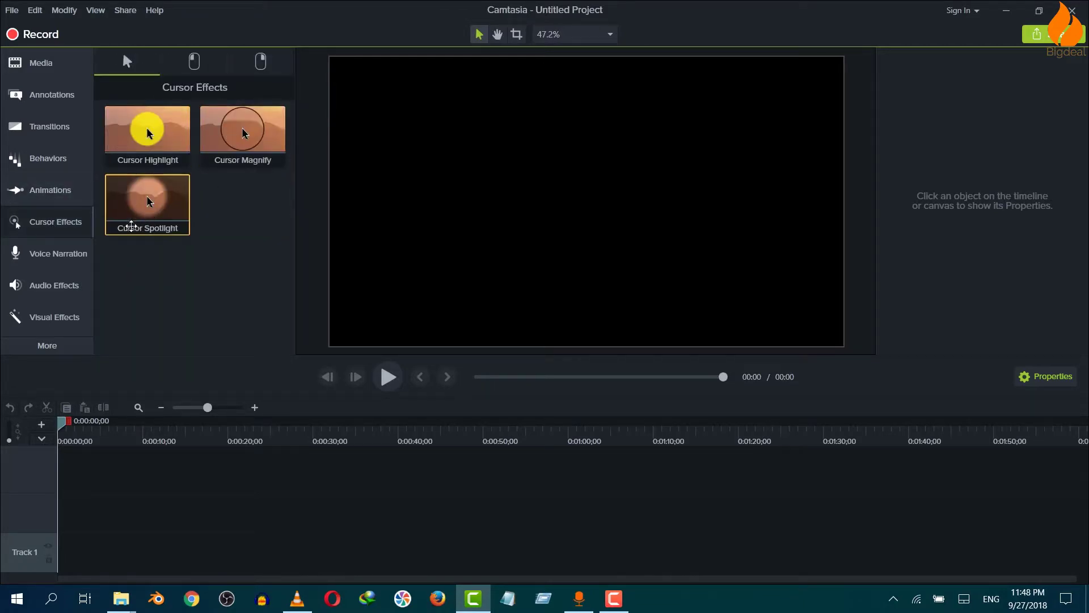
click(66, 257)
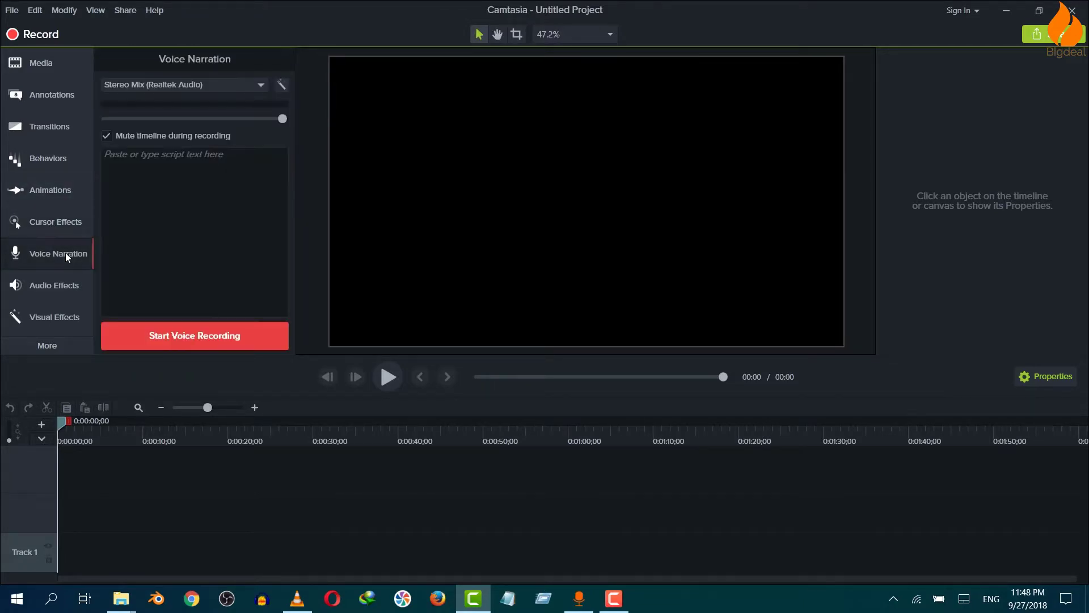
click(66, 296)
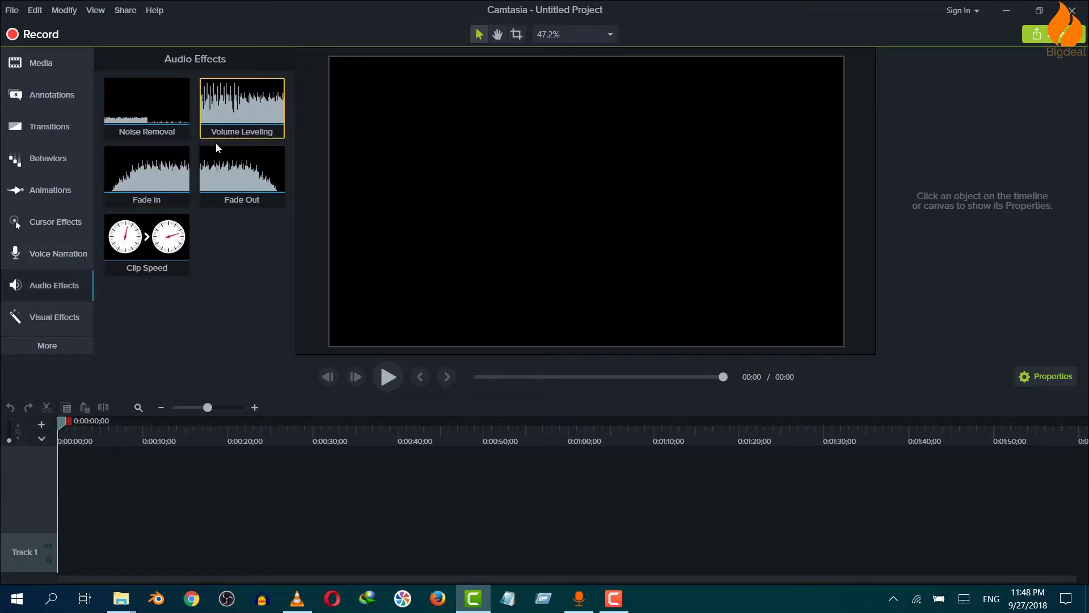
click(68, 10)
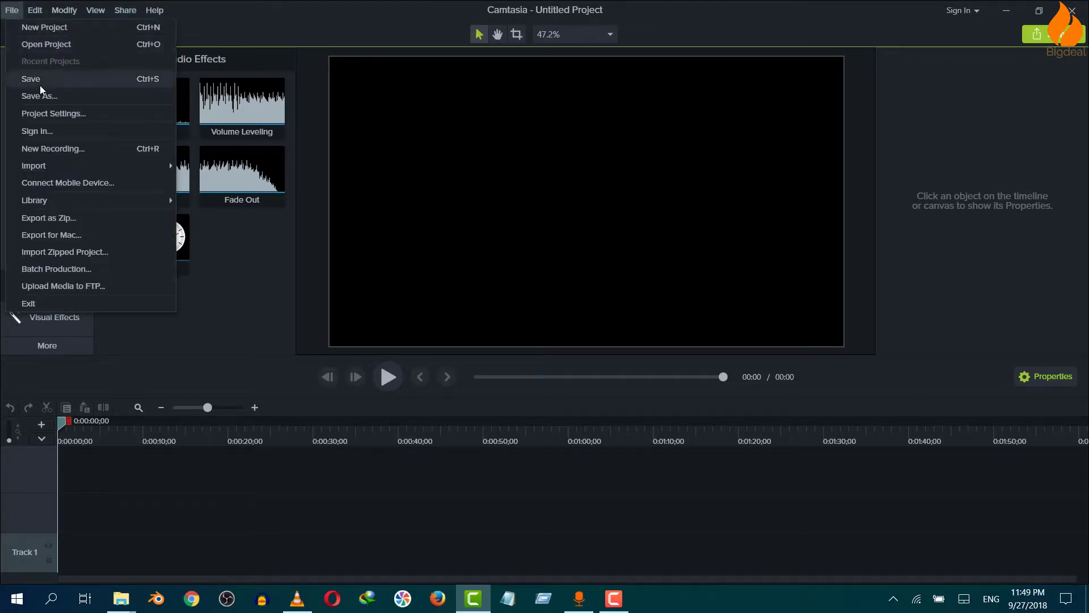
Review the Project Settings canvas presets and keep the canvas at 1080p HD (1920x1080).
click(43, 118)
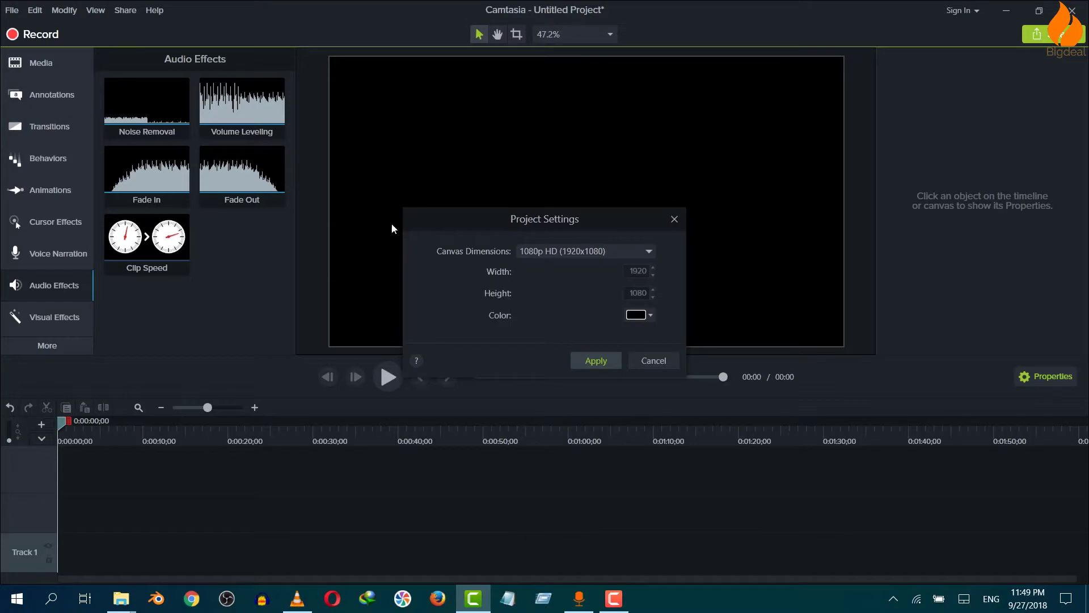
click(647, 251)
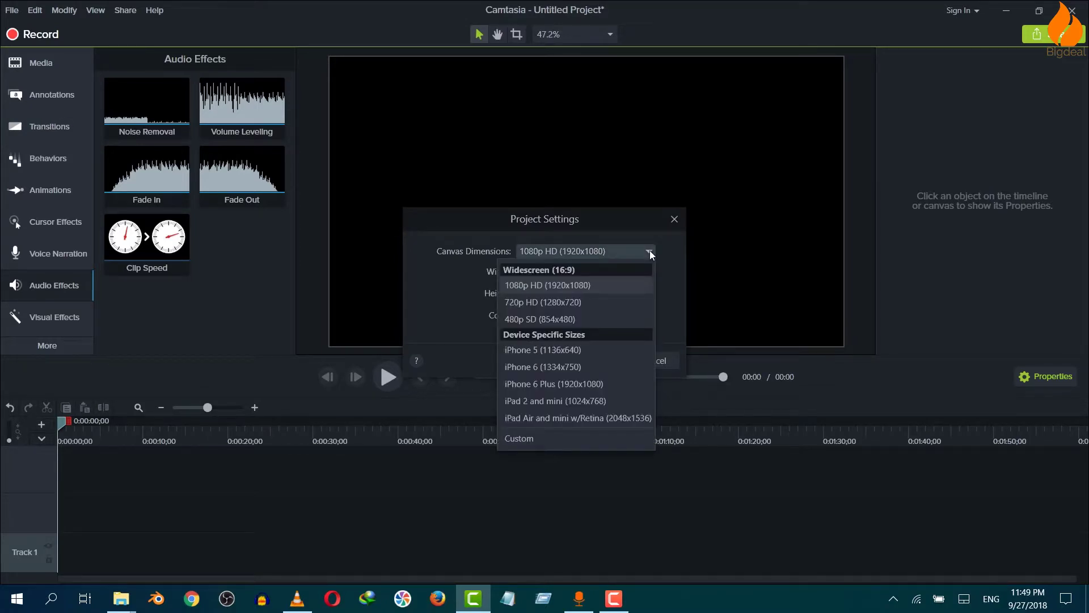
click(616, 285)
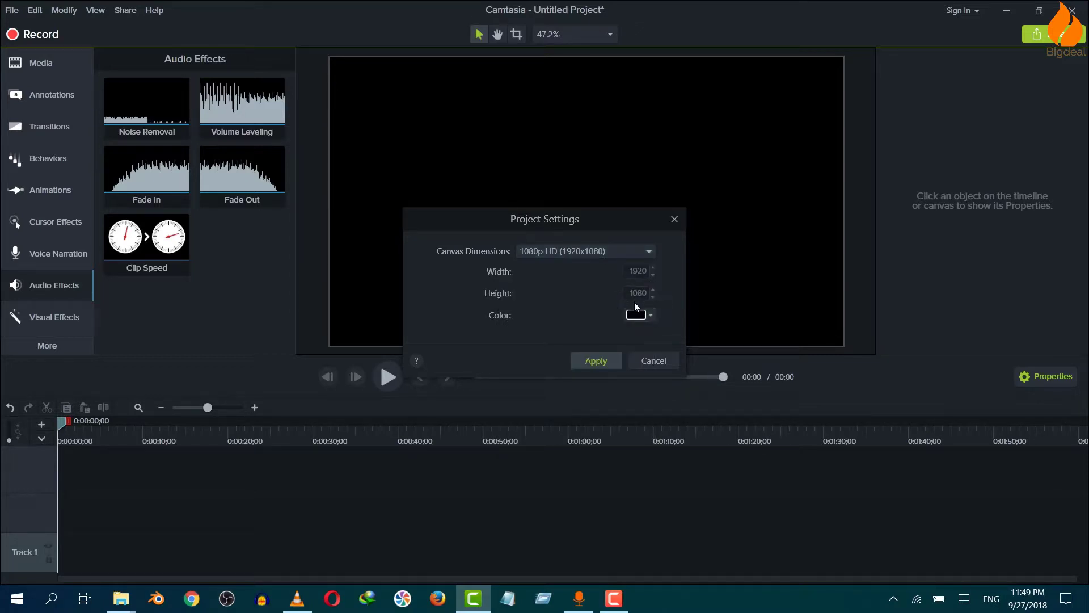
click(674, 219)
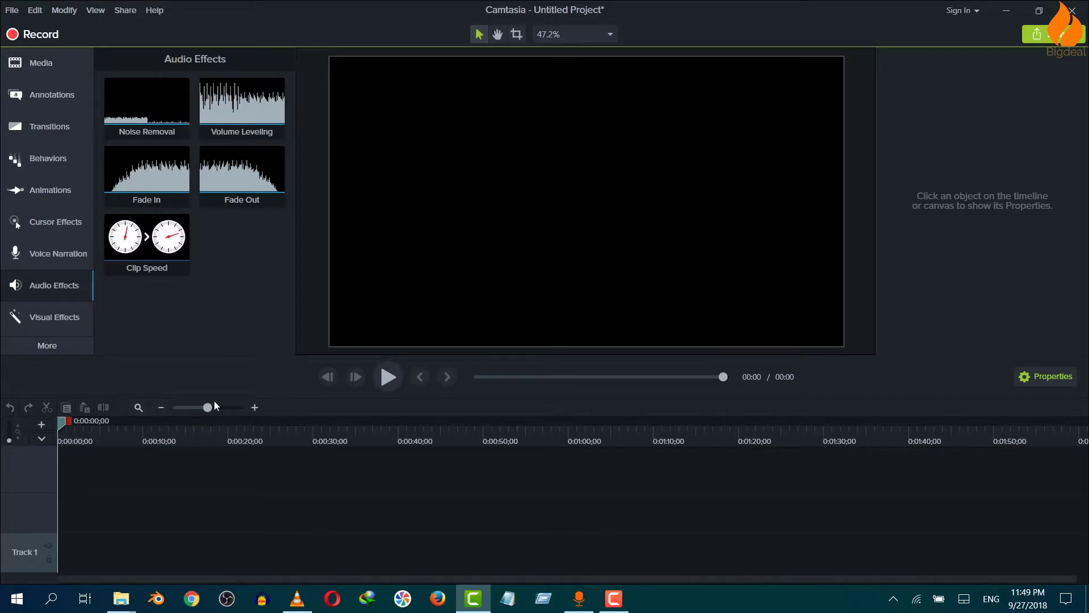
Rescale the timeline ruler and browse the Visual Effects and Audio Effects panels.
mouse_move(210, 407)
mouse_down()
mouse_move(195, 408)
mouse_move(212, 408)
mouse_up()
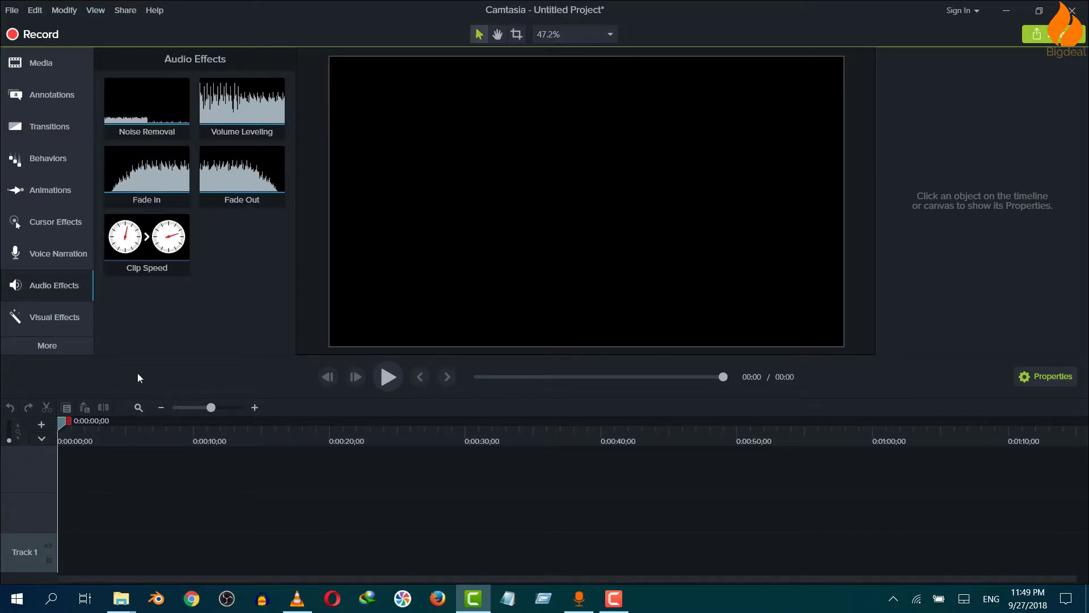
click(75, 329)
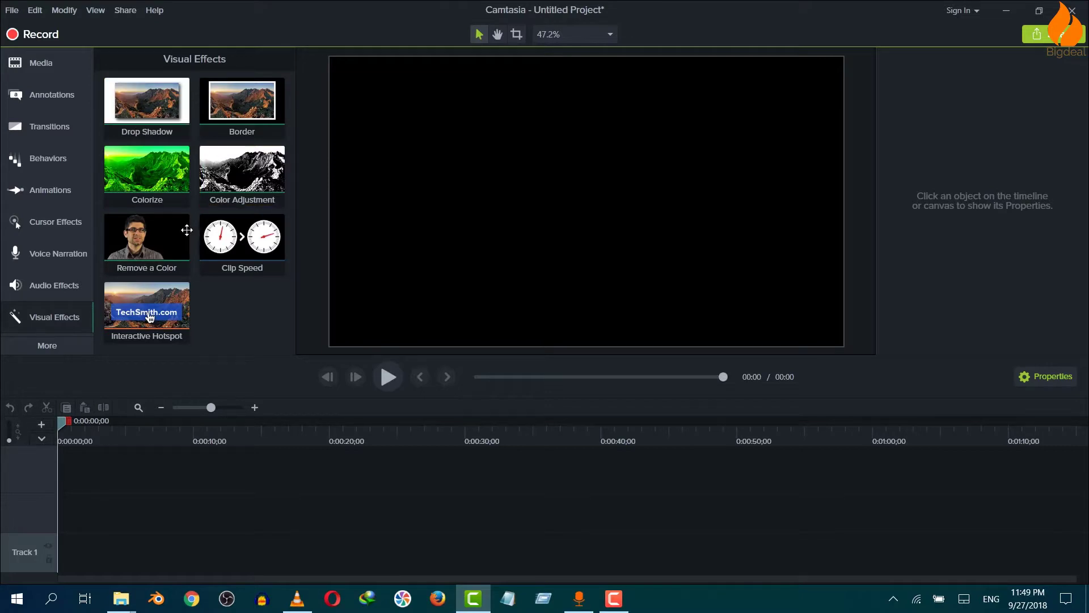
click(62, 291)
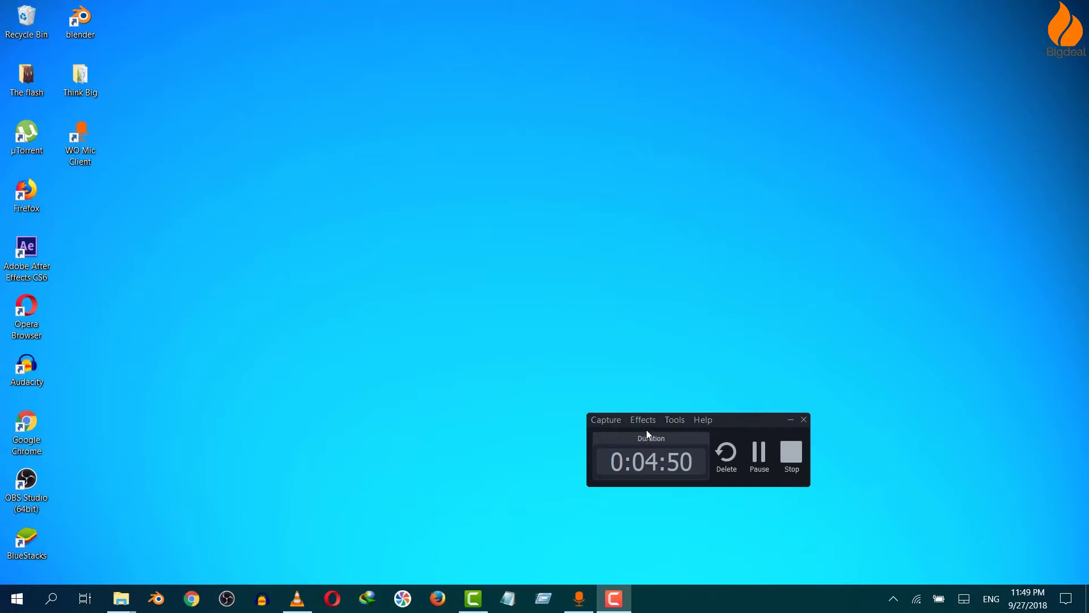
Minimize the Recorder controls, refresh the desktop twice, and bring the Camtasia editor back to front.
click(792, 422)
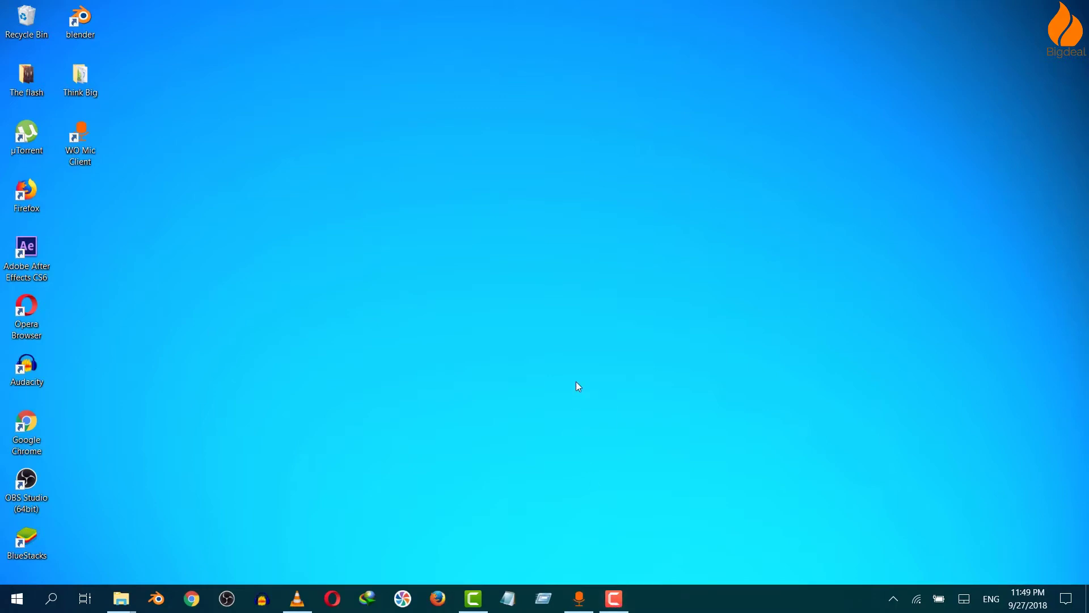
right_click(576, 347)
click(510, 388)
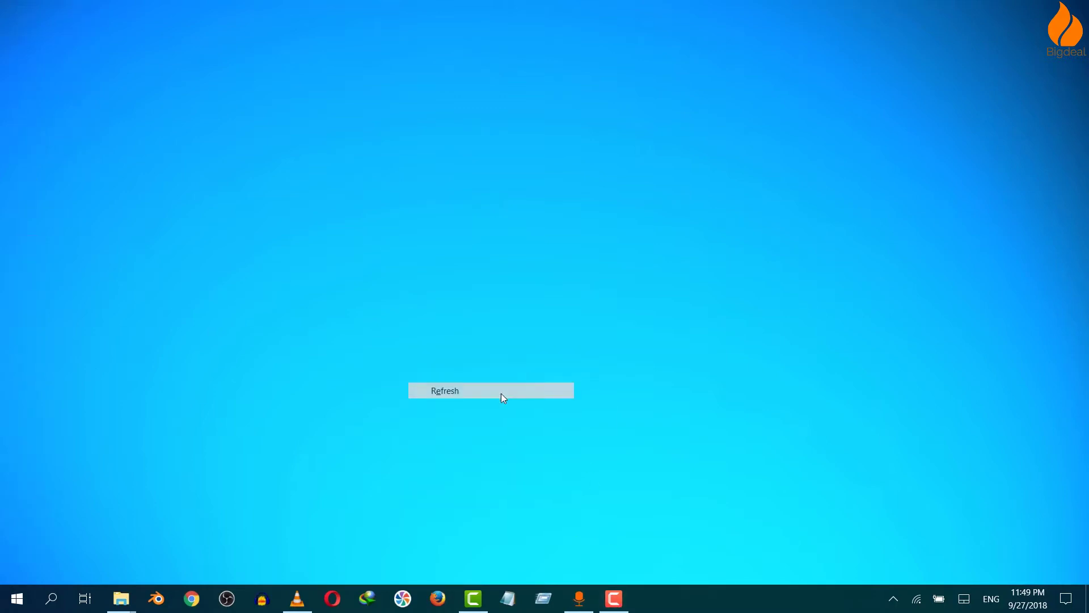
right_click(498, 201)
click(403, 248)
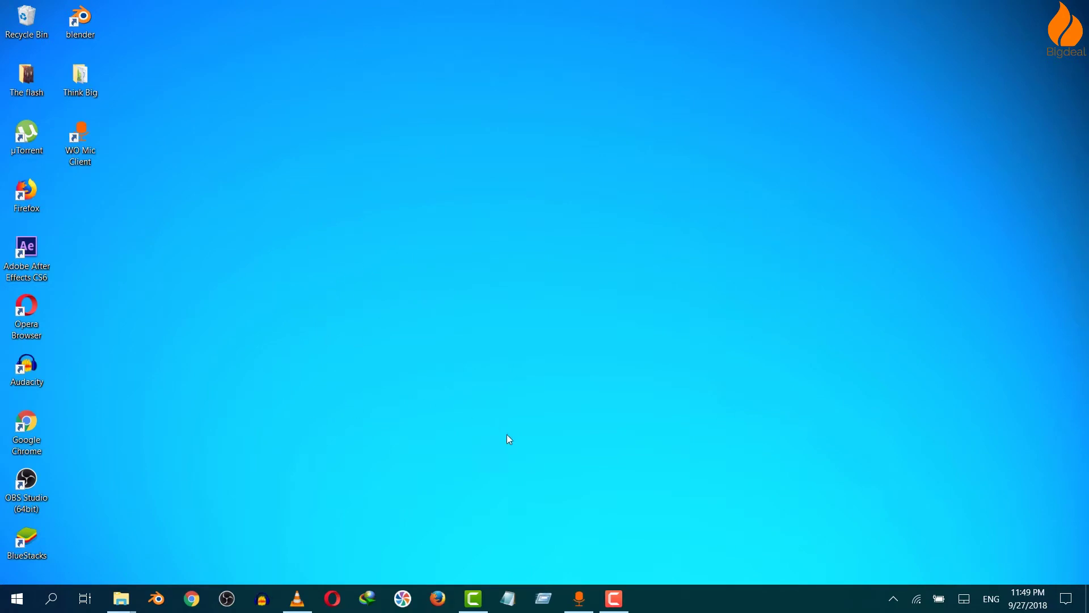
click(473, 598)
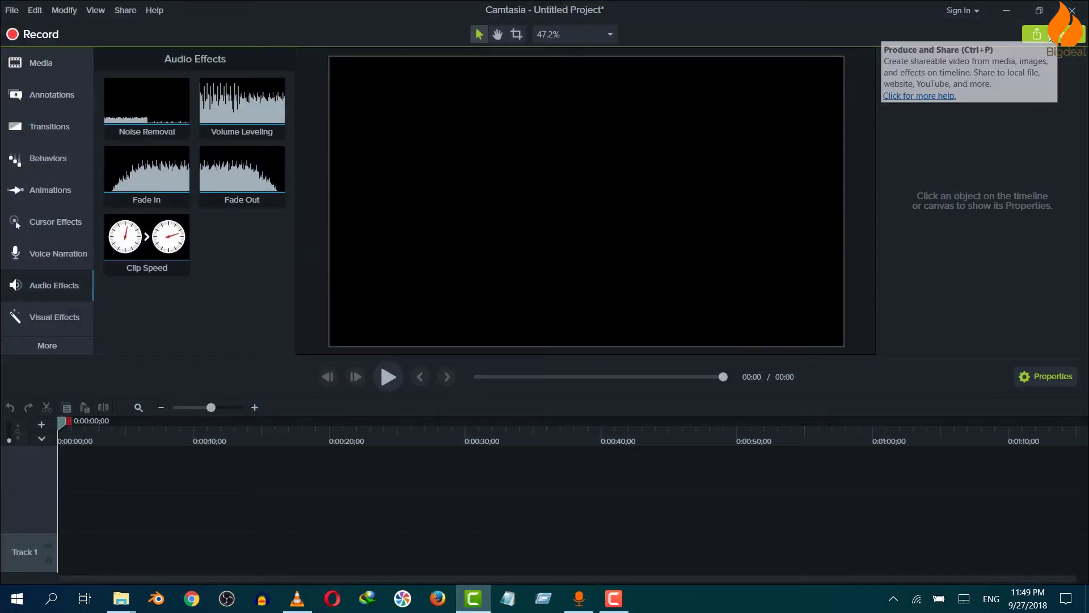
Attempt a New Custom Production from Share, dismiss the no-media warning, and show the Animations panel.
click(1036, 34)
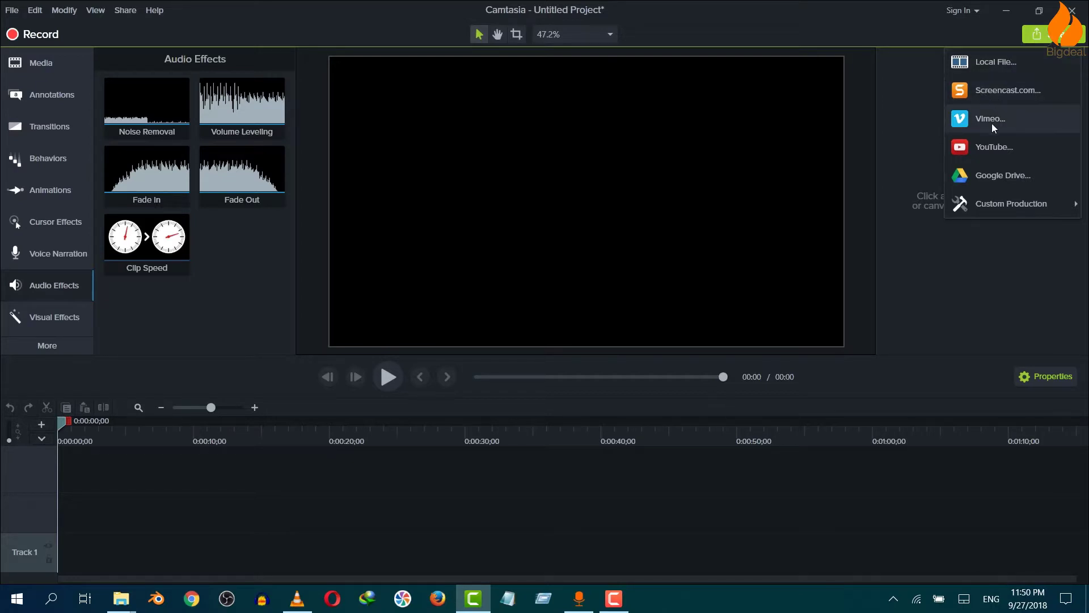
mouse_move(1011, 204)
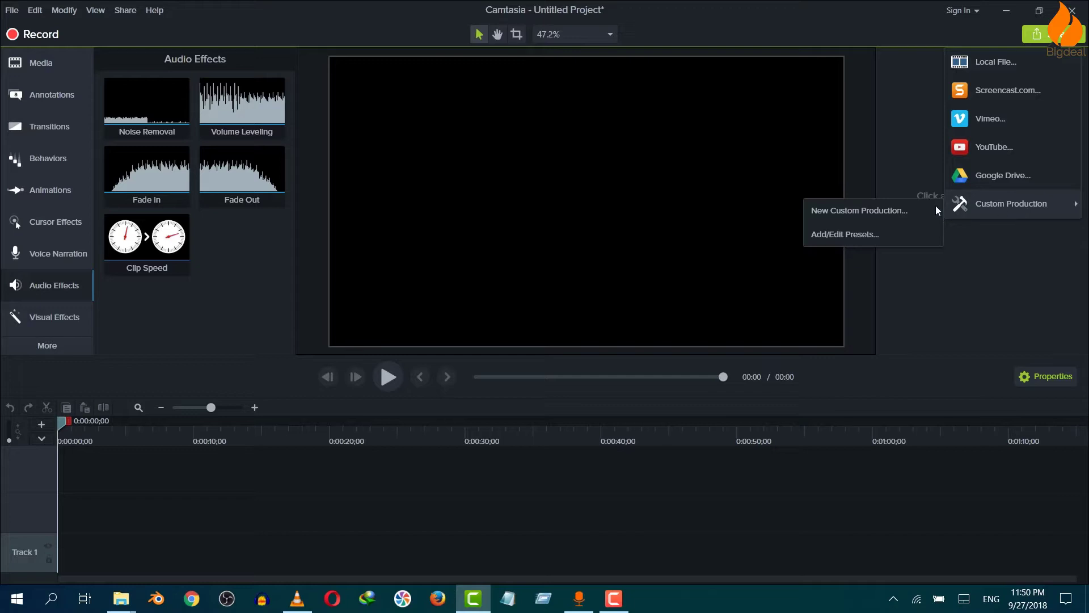
click(914, 210)
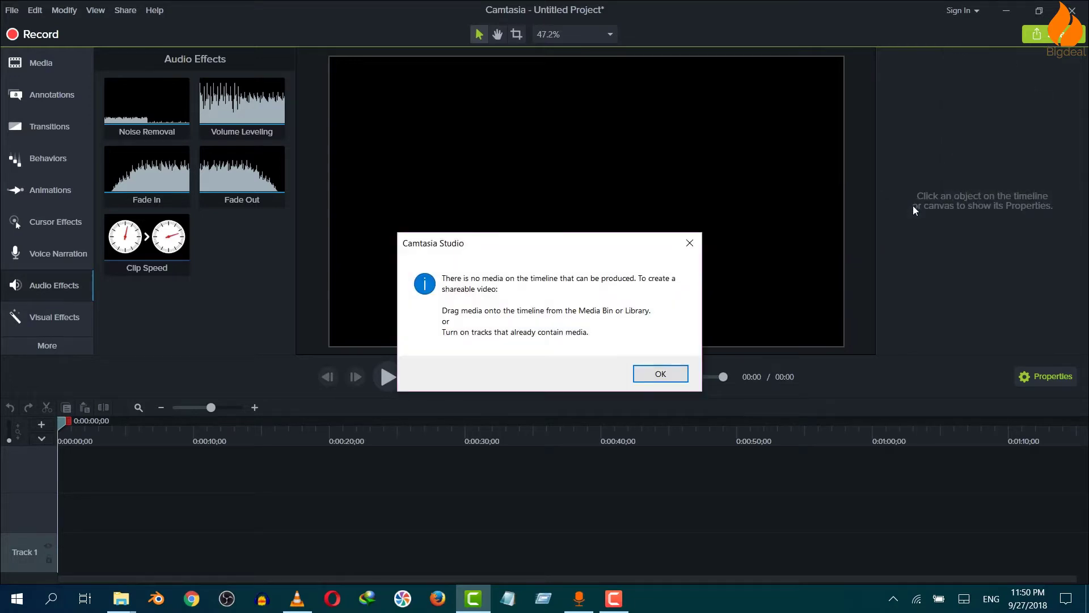
click(689, 243)
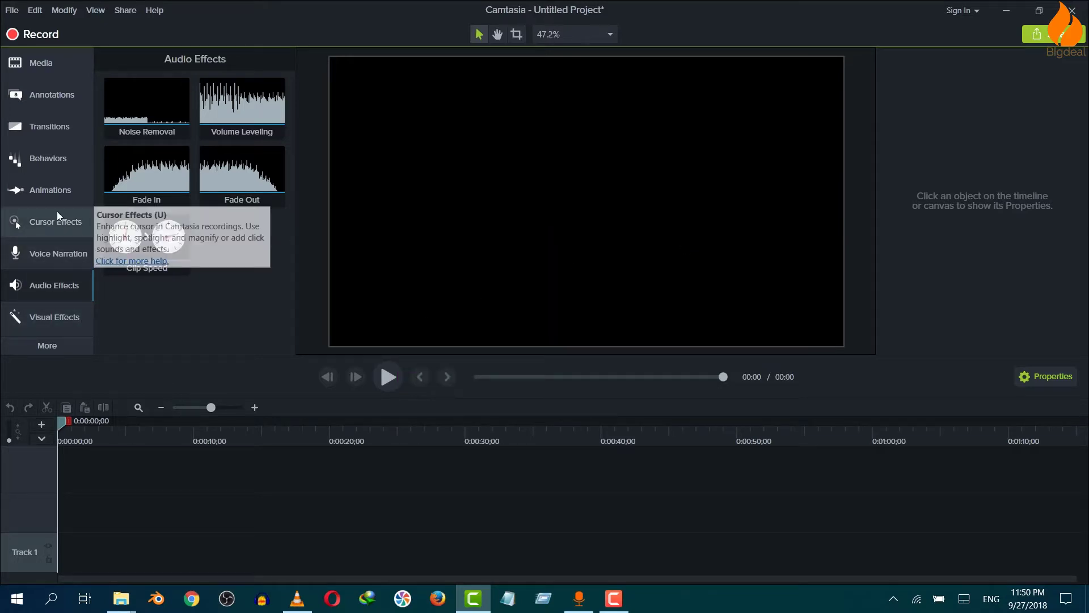
click(51, 190)
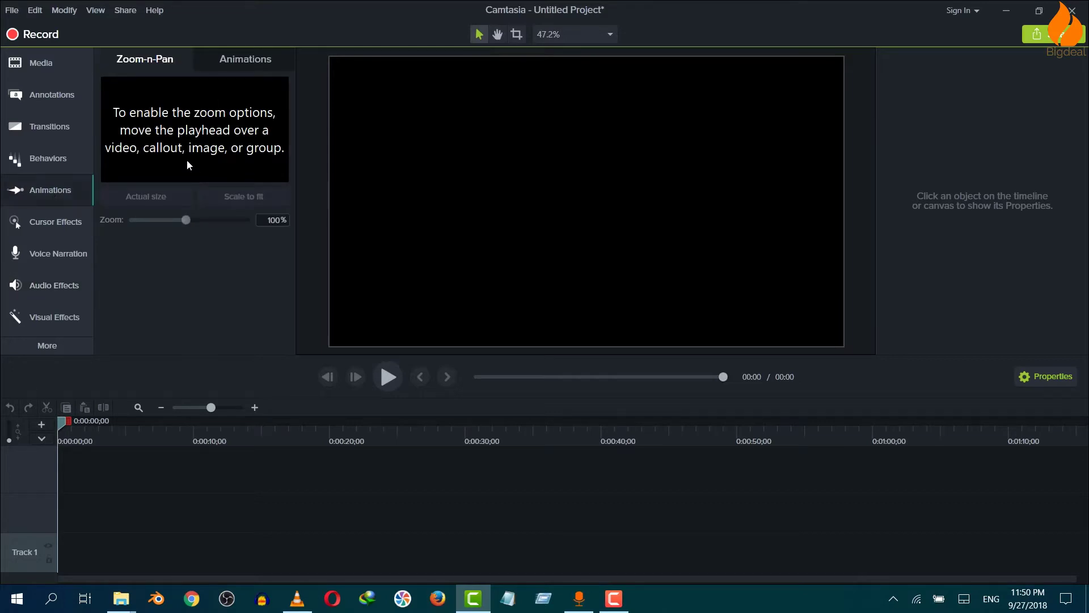
List the animation presets, activate canvas Pan, toggle Properties, and browse the Modify and Help menus.
click(261, 58)
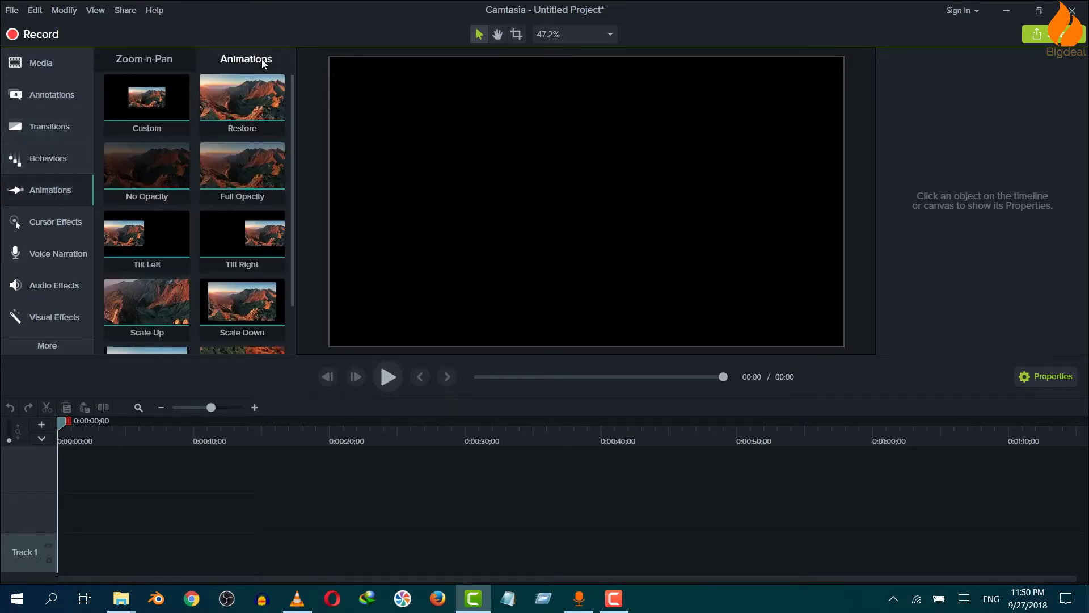
mouse_move(292, 102)
mouse_down()
mouse_move(293, 153)
mouse_move(280, 80)
mouse_up()
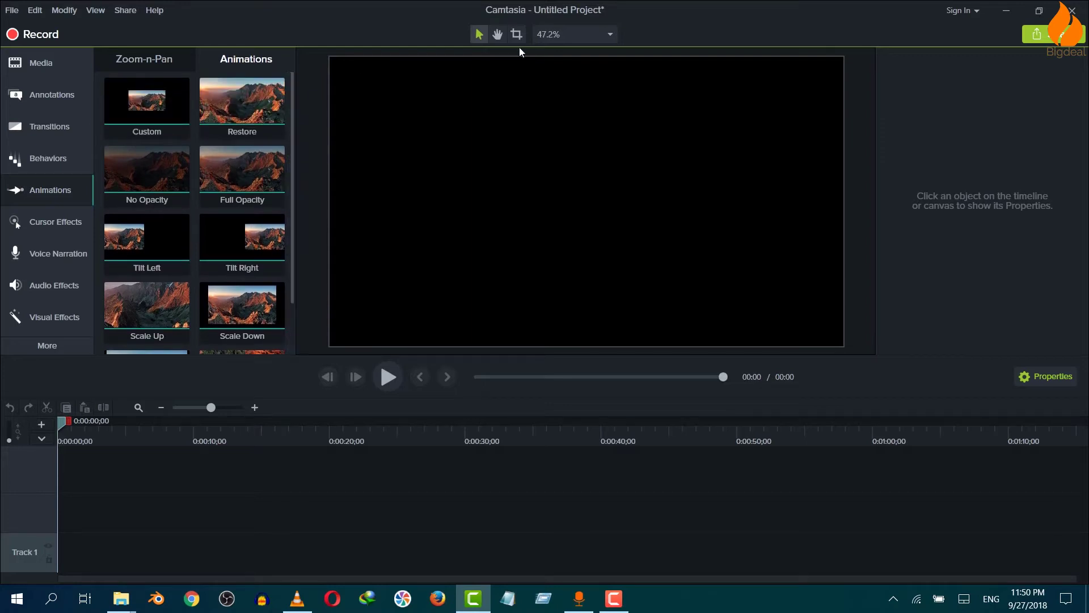
click(498, 34)
click(1027, 377)
click(70, 14)
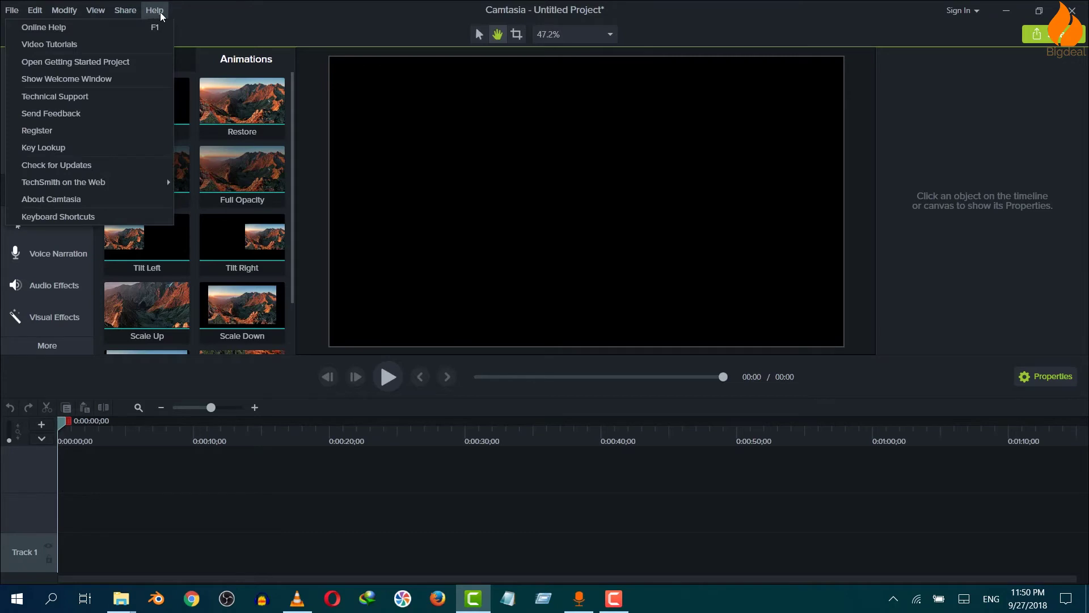
click(272, 33)
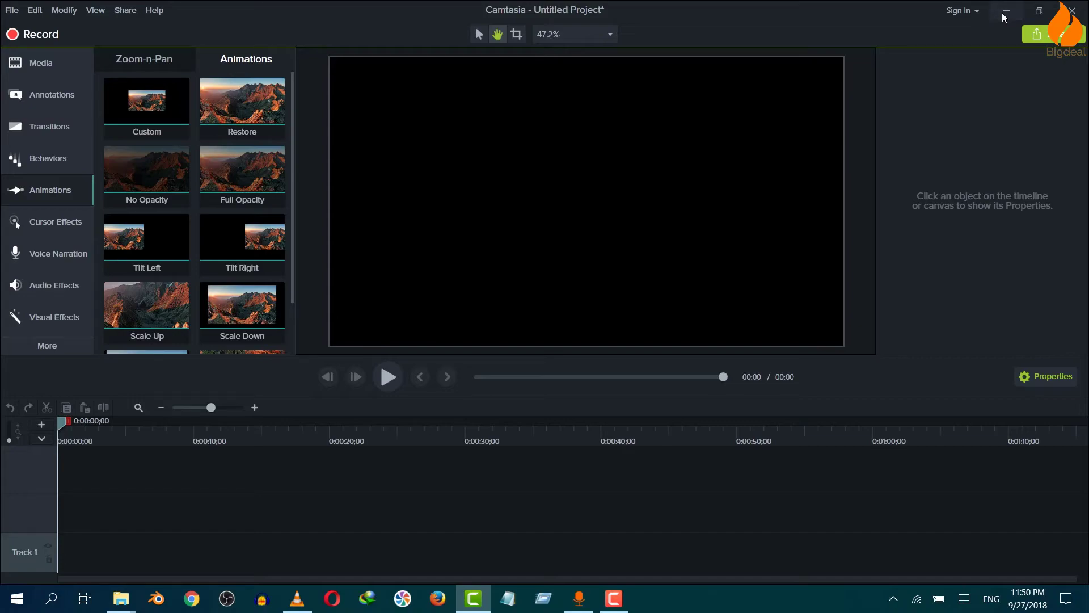
Minimize the Camtasia editor to reveal the Windows desktop.
click(1005, 11)
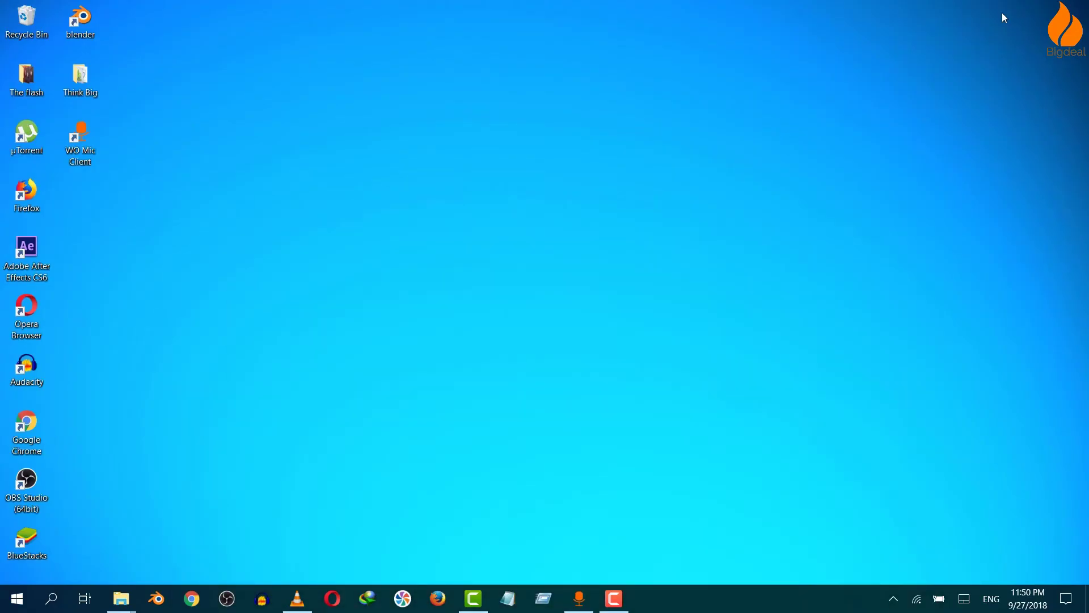